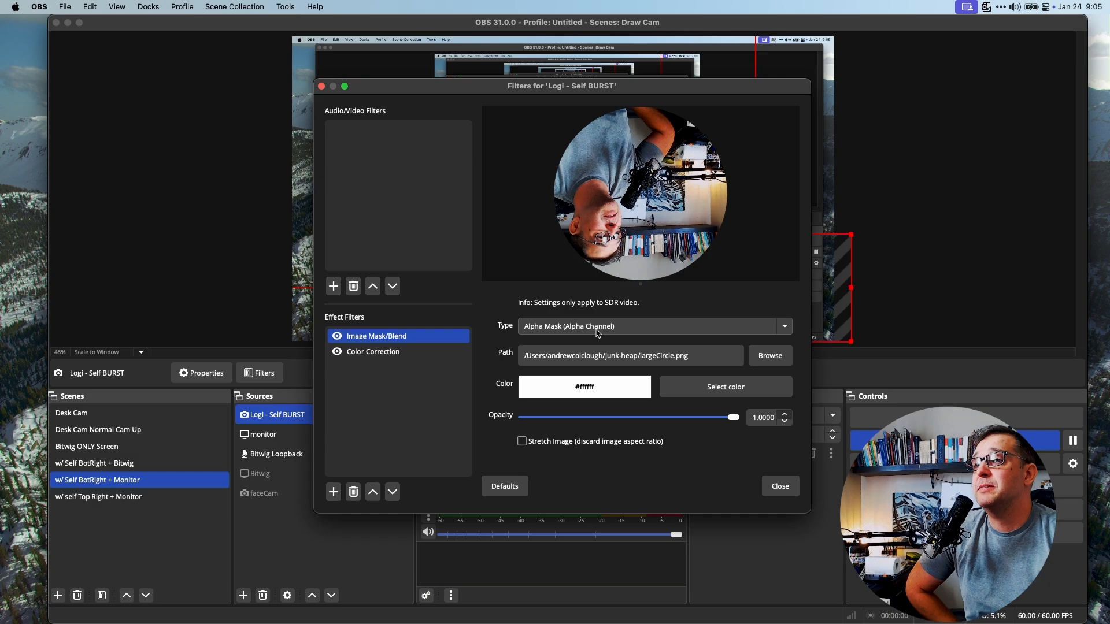
Toggle Stretch Image on and off in the Image Mask/Blend filter, then close the filters window
{"action": "left_click", "coordinate": [523, 442]}
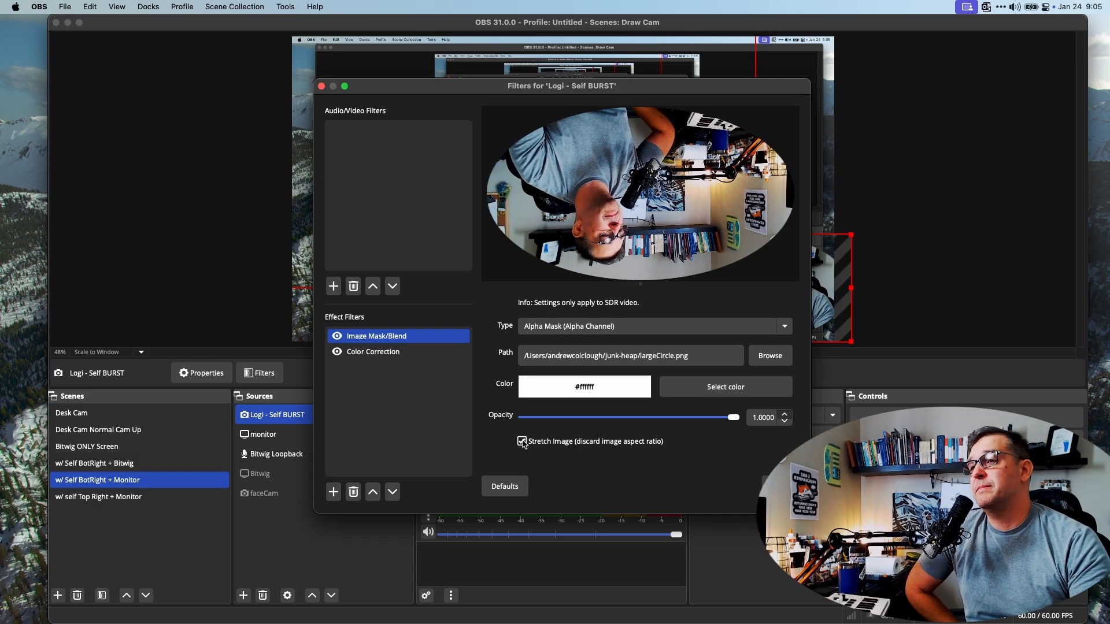
{"action": "left_click", "coordinate": [522, 442]}
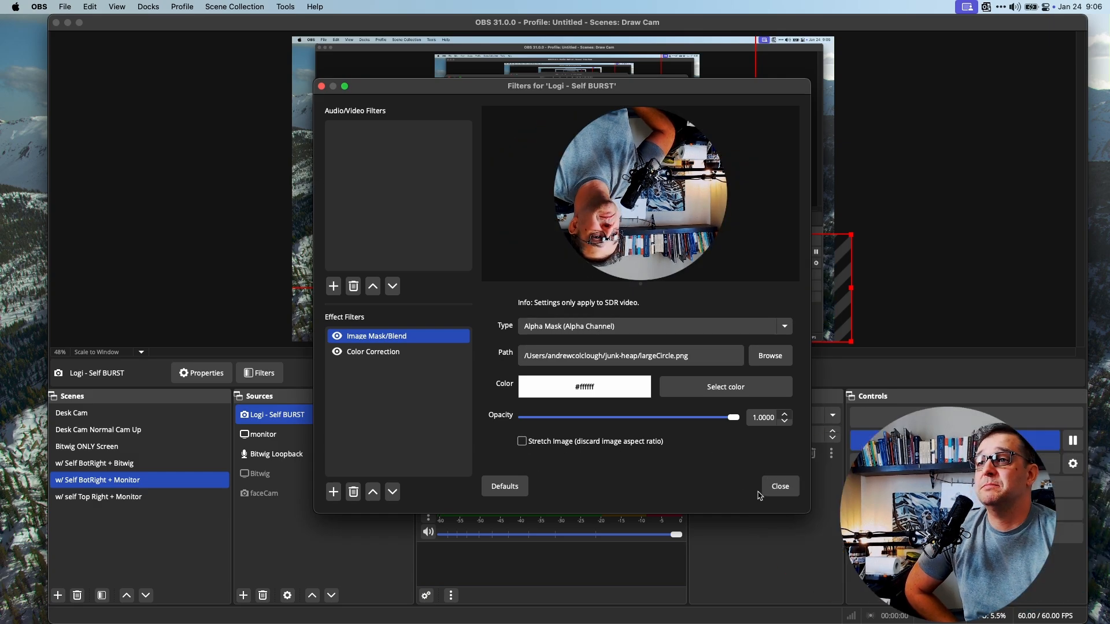
{"action": "left_click", "coordinate": [780, 486]}
Switch between the 'w/ self Top Right + Monitor' and 'w/ Self BotRight + Monitor' scenes, ending on Top Right, and close Advanced Audio Properties
{"action": "left_click_drag", "start_coordinate": [762, 301], "coordinate": [791, 302]}
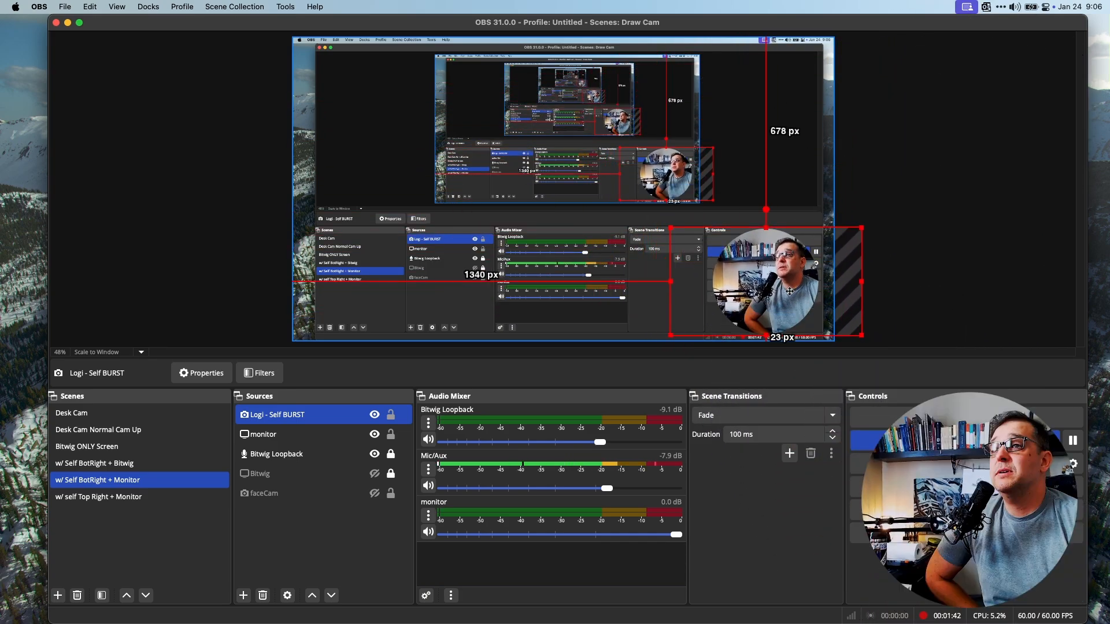
{"action": "left_click", "coordinate": [70, 495]}
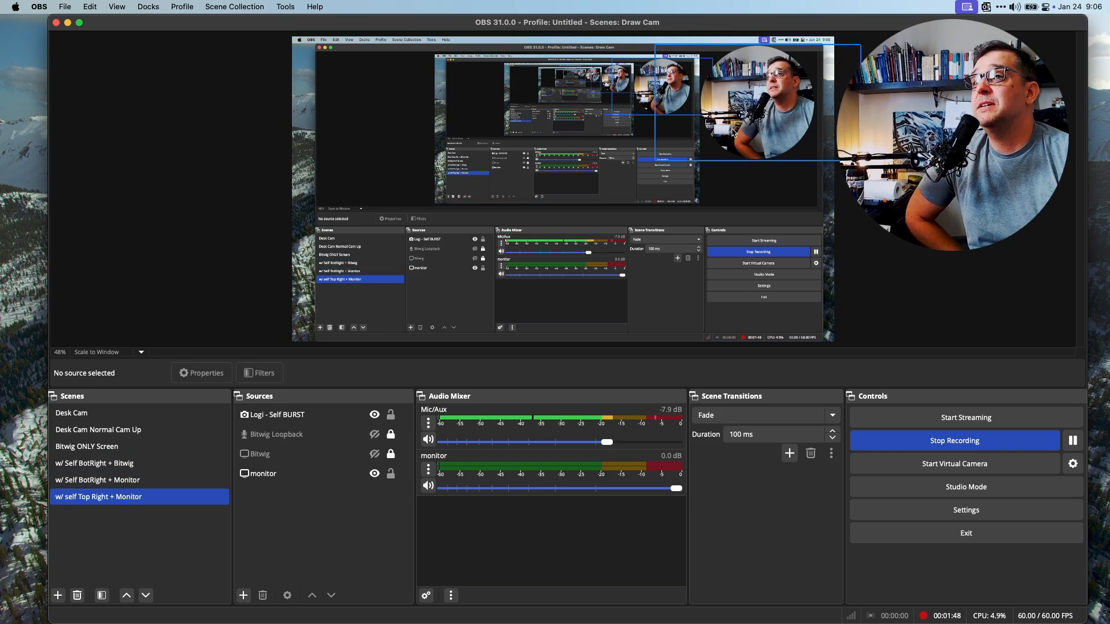
{"action": "left_click", "coordinate": [114, 486]}
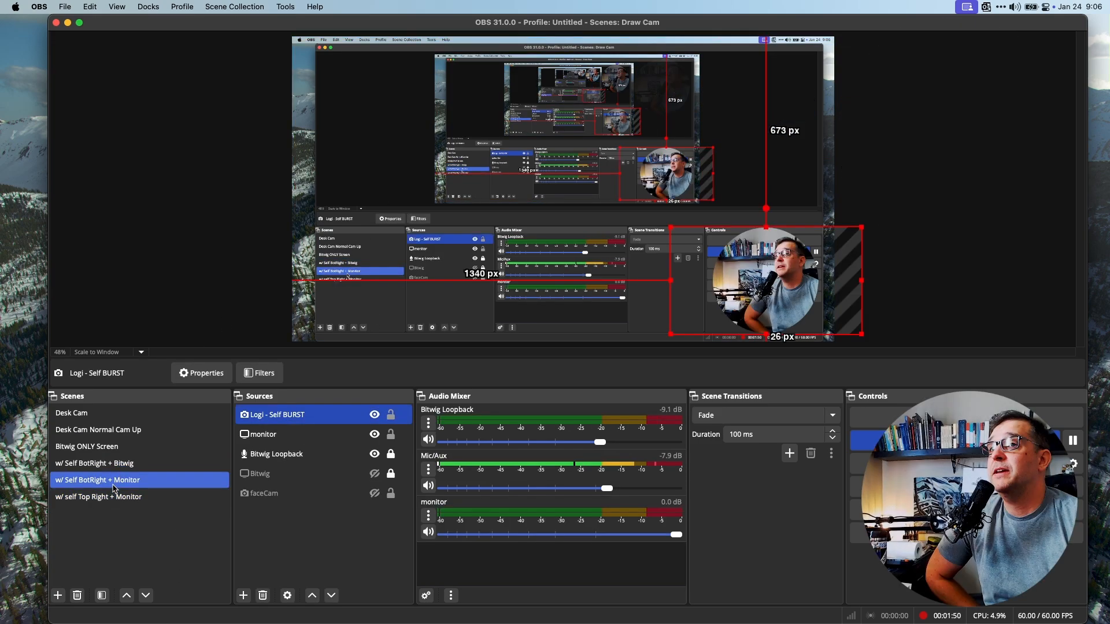
{"action": "left_click", "coordinate": [134, 498]}
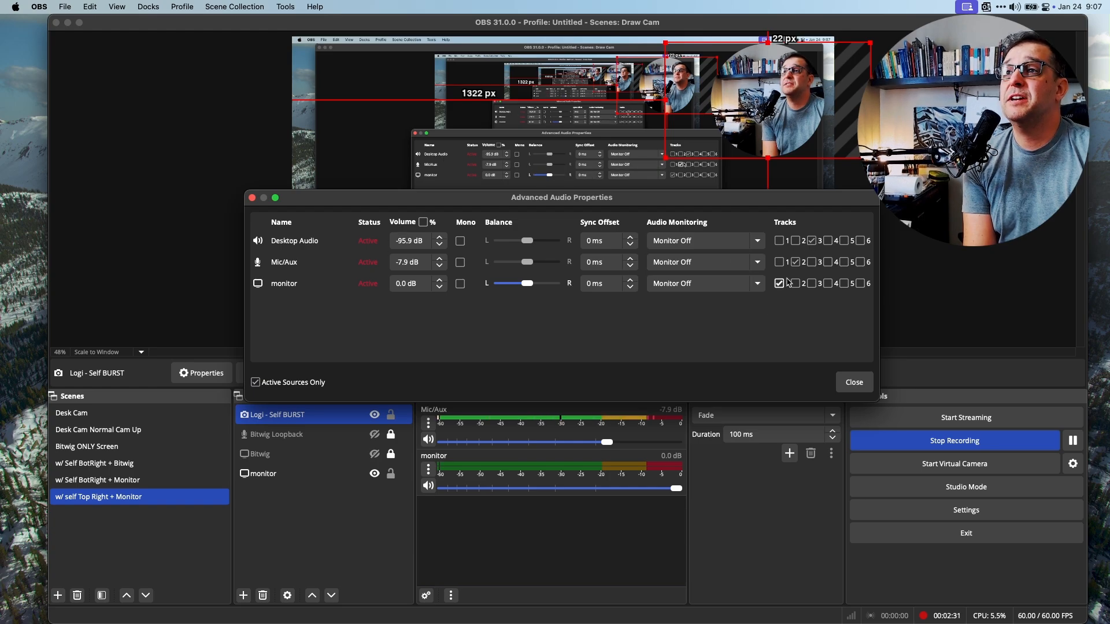
{"action": "left_click", "coordinate": [854, 382]}
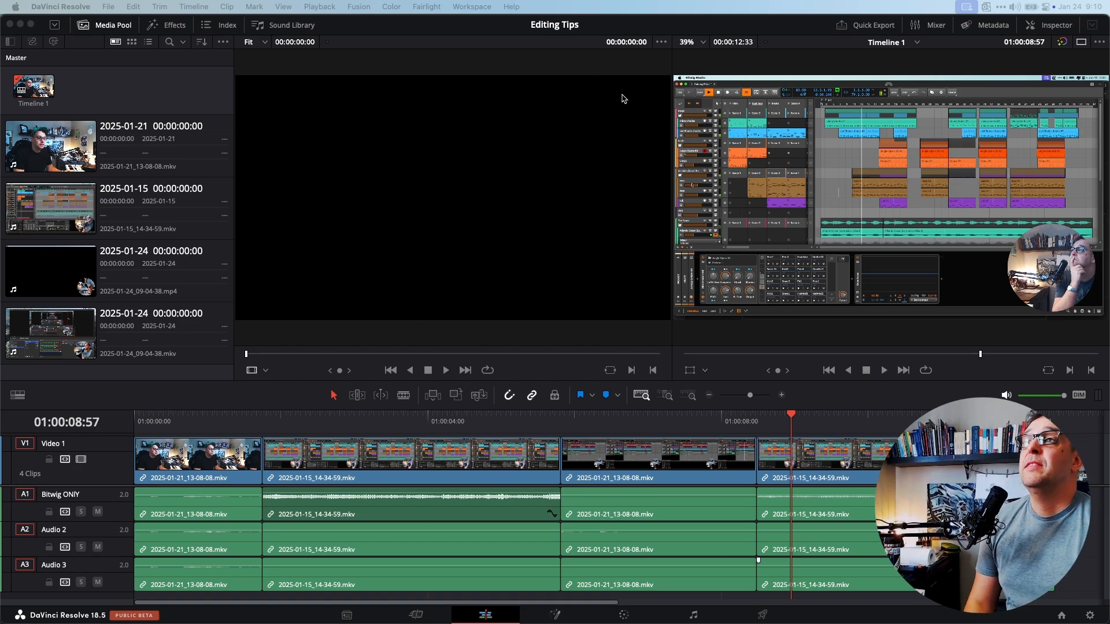
Switch the viewer layout back to dual viewer mode with source and timeline viewers side by side
{"action": "left_click", "coordinate": [468, 6]}
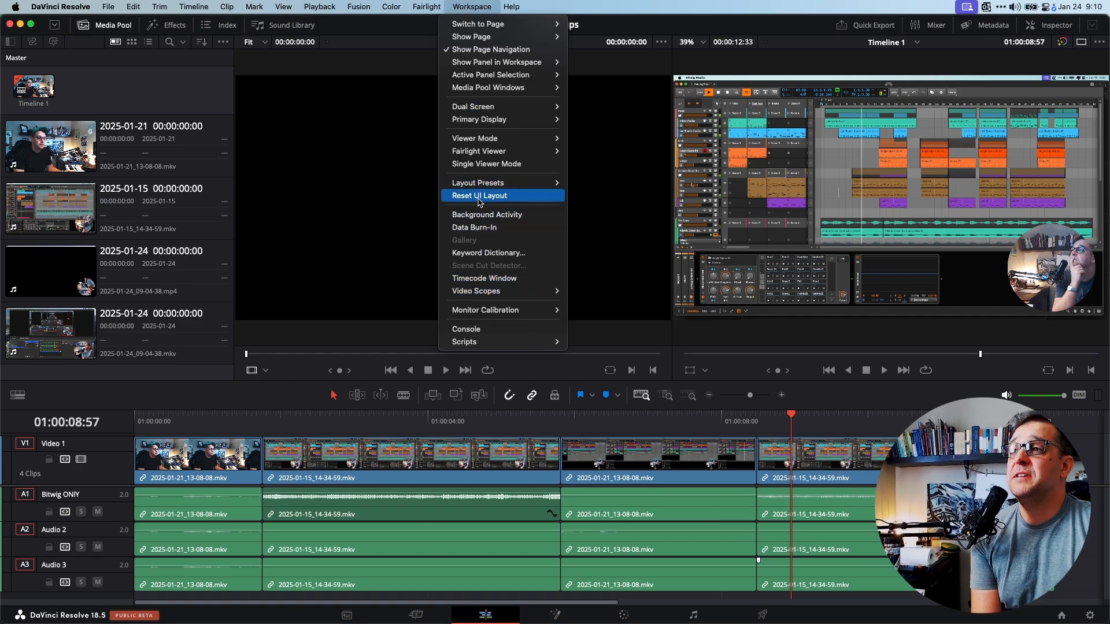
{"action": "left_click", "coordinate": [364, 256]}
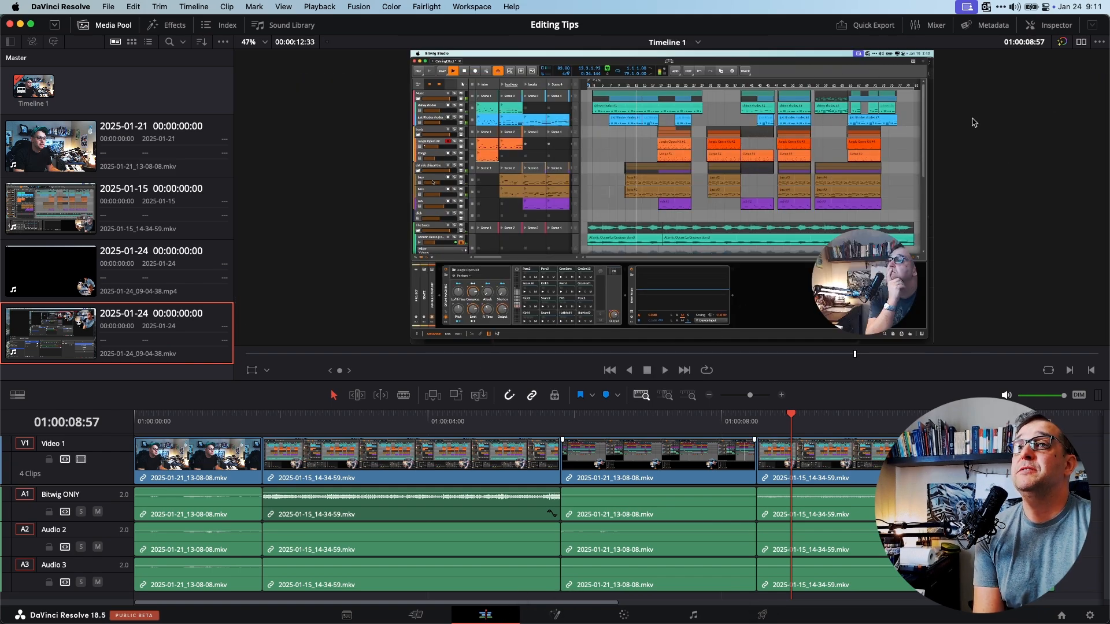
{"action": "left_click", "coordinate": [1081, 42]}
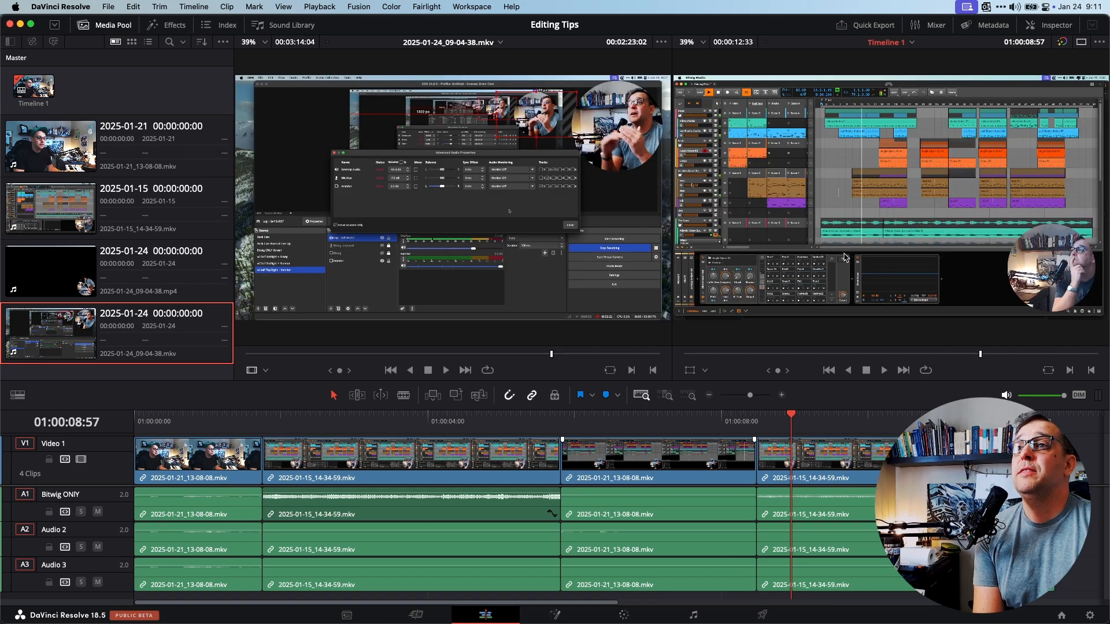
Move the timeline playhead to about 01:00:09:27 and select the 2025-01-24_09-04-38.mkv clip in the media pool
{"action": "left_click_drag", "start_coordinate": [797, 417], "coordinate": [827, 447]}
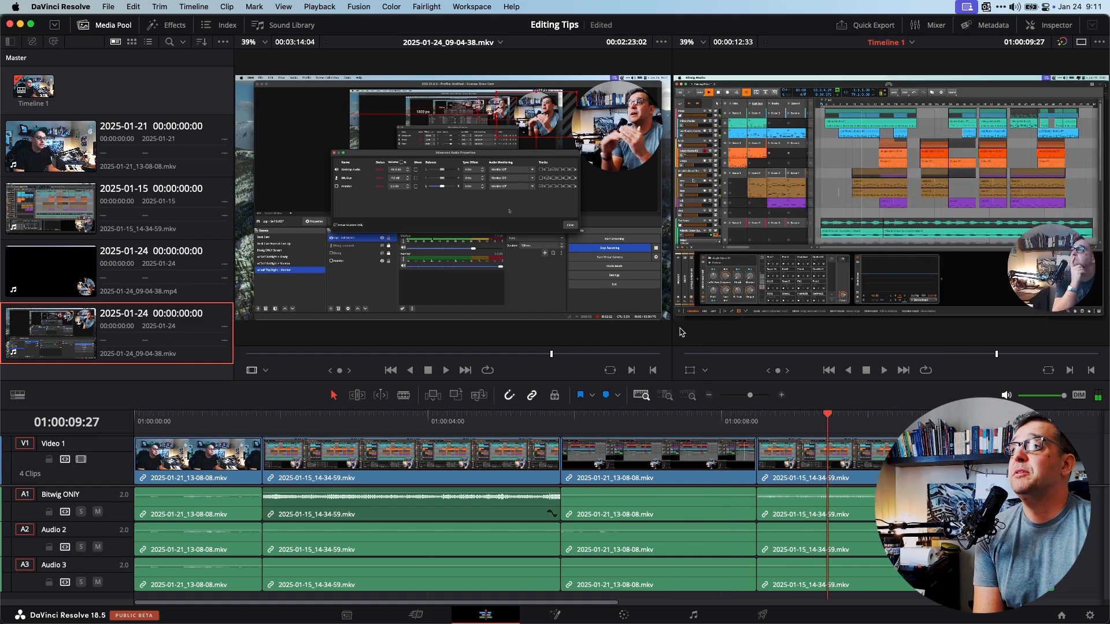
{"action": "left_click", "coordinate": [113, 278]}
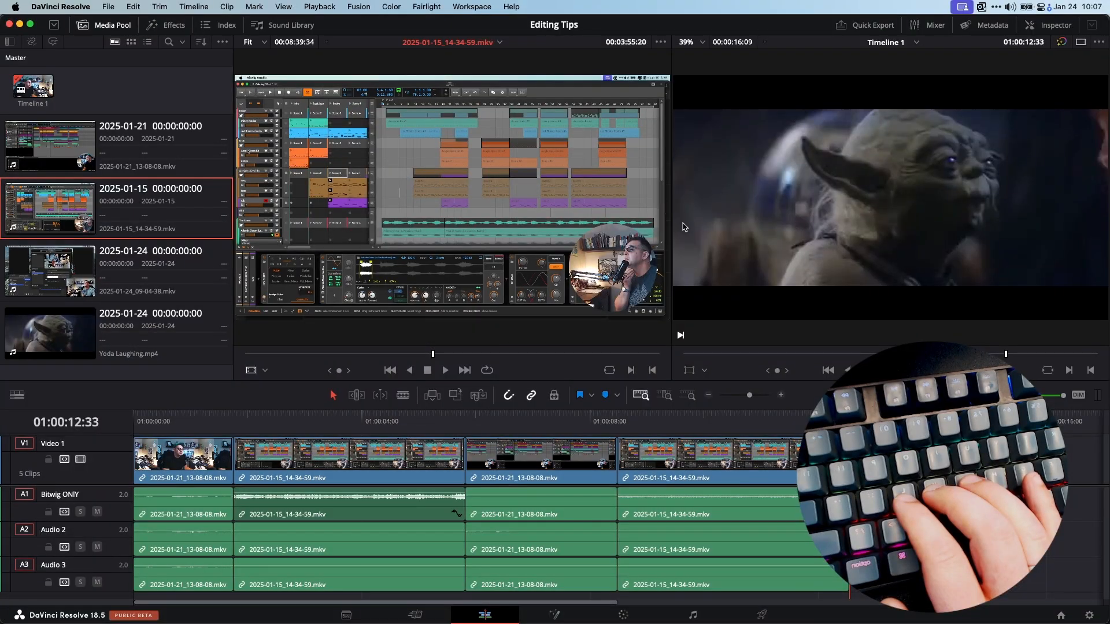
Open the Yoda Laughing.mp4 clip in the source viewer
{"action": "left_click", "coordinate": [741, 210]}
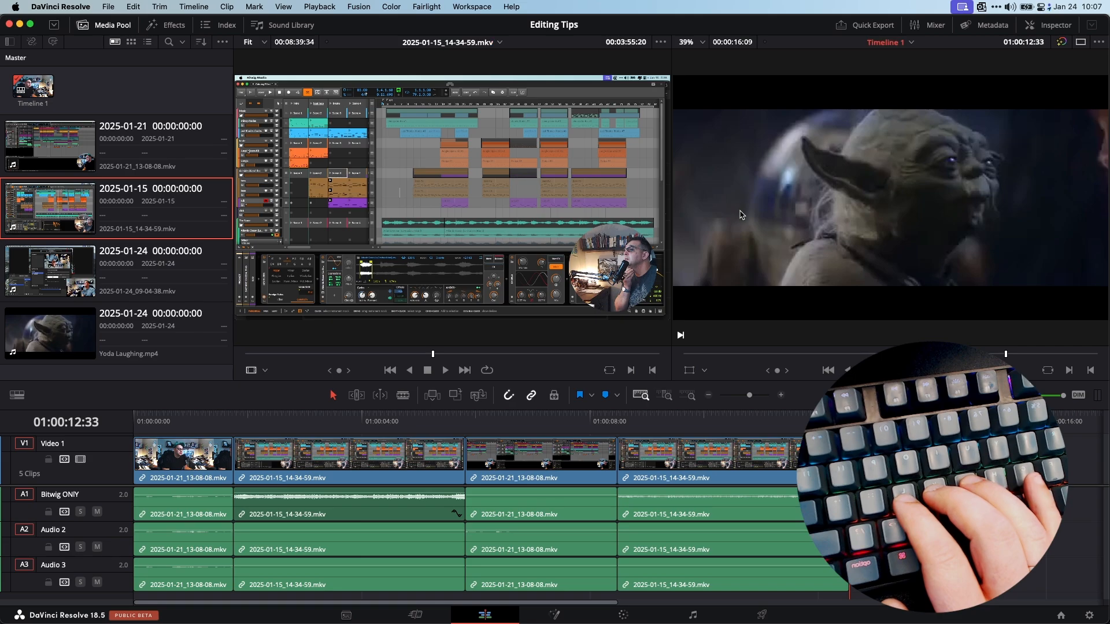
{"action": "double_click", "coordinate": [69, 340]}
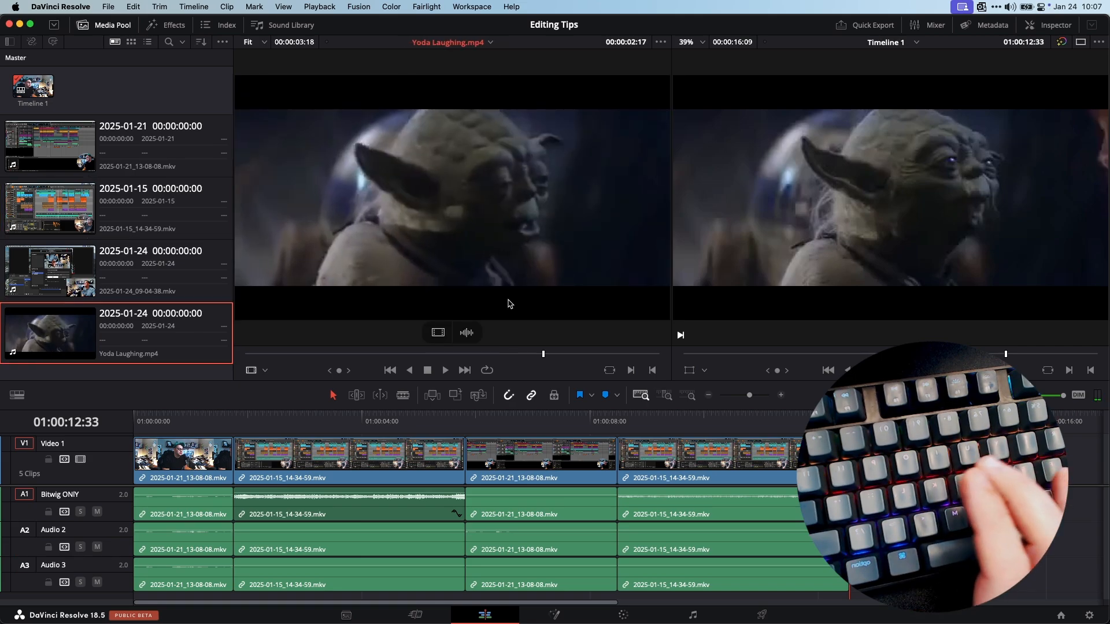
Shuttle the Yoda clip backward, pause and forward at increasing speeds, jump to its start and play it again
{"action": "key", "text": "j"}
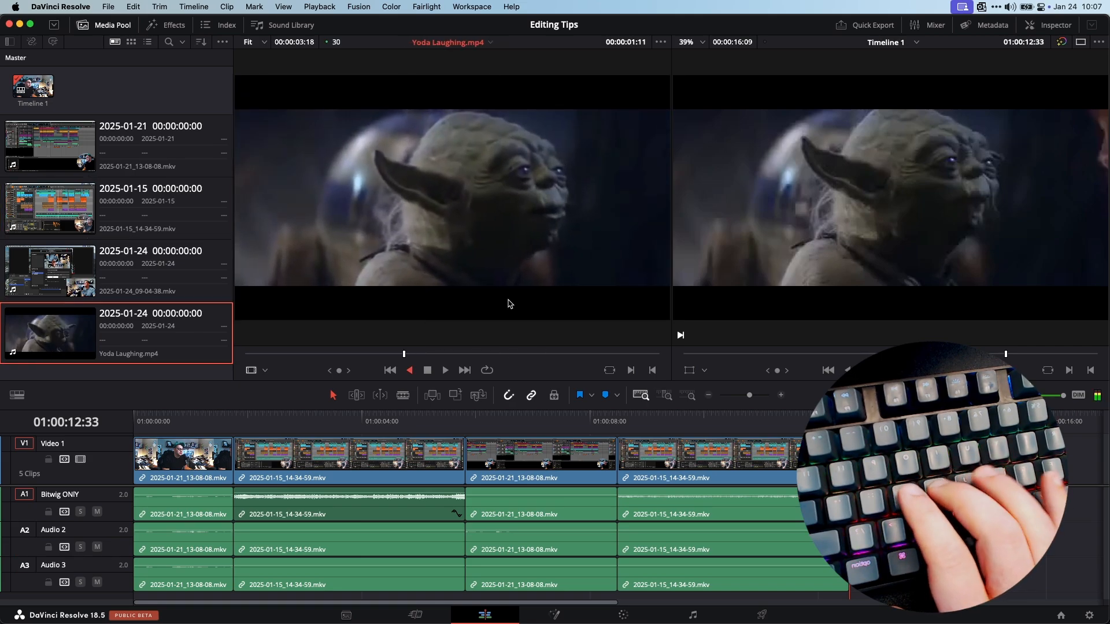
{"action": "key", "text": "k"}
{"action": "key", "text": "l"}
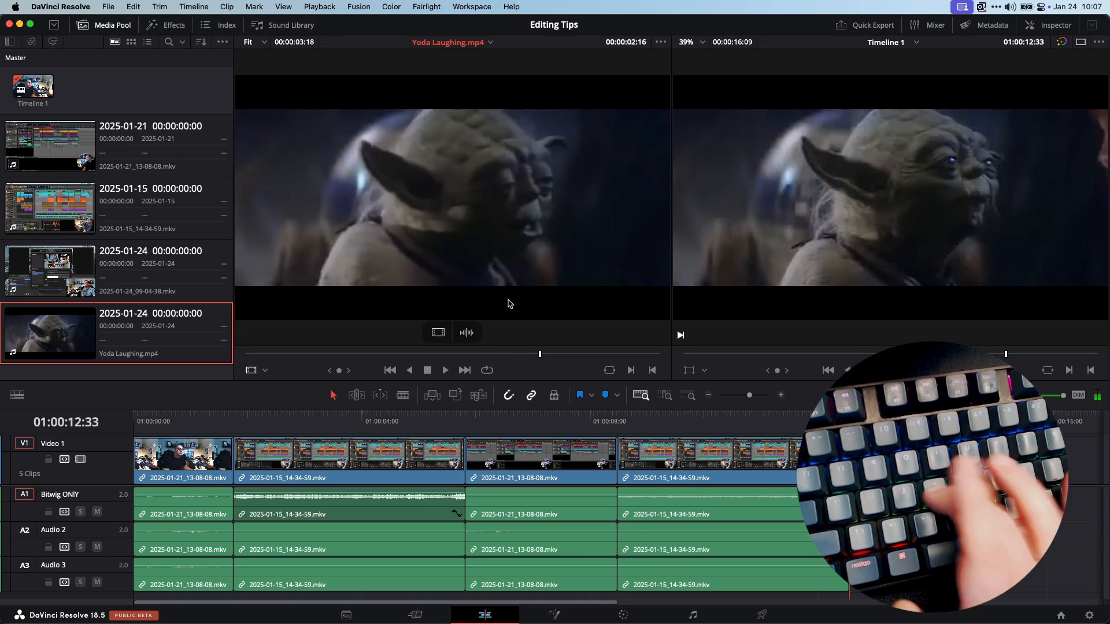
{"action": "key", "text": "j"}
{"action": "key", "text": "l"}
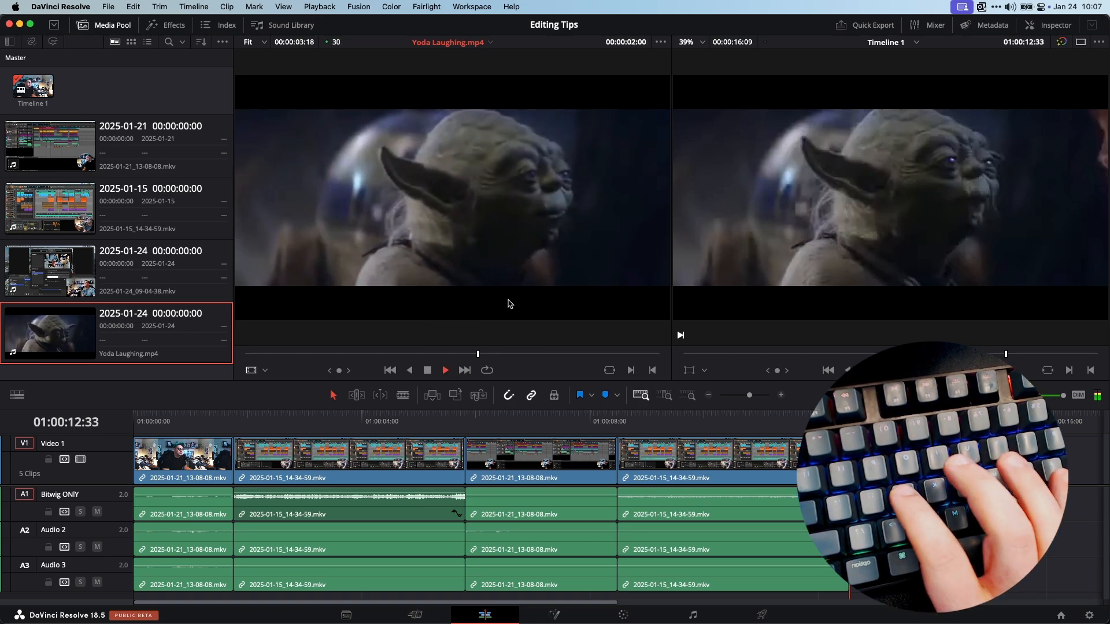
{"action": "key", "text": "k"}
{"action": "key", "text": "j"}
{"action": "key", "text": "j"}
{"action": "key", "text": "j"}
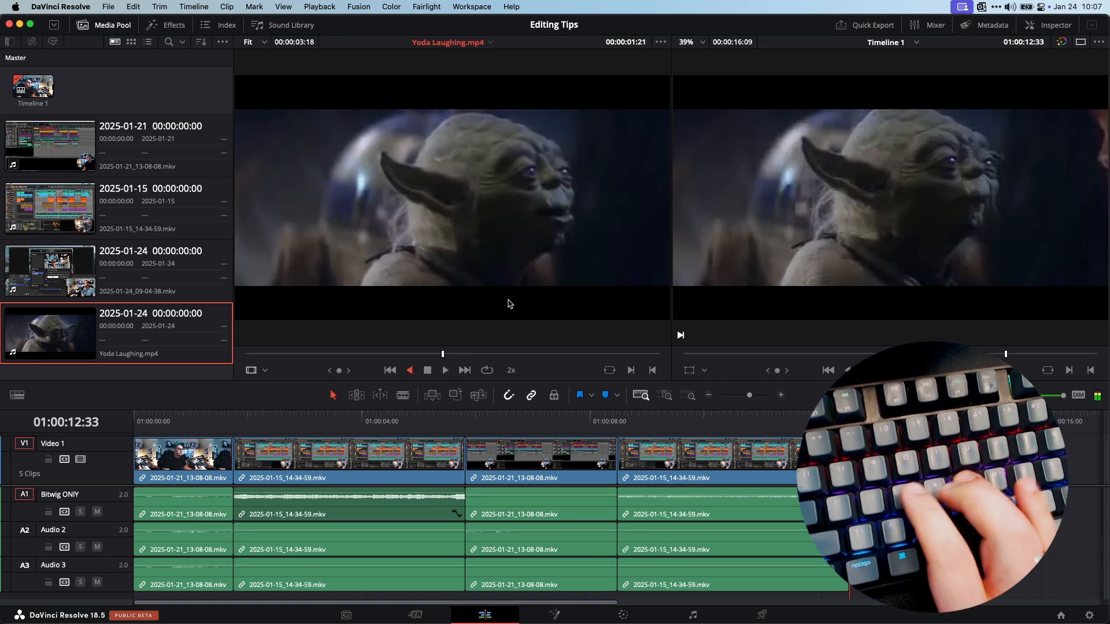
{"action": "key", "text": "l"}
{"action": "key", "text": "l"}
{"action": "key", "text": "l"}
{"action": "key", "text": "l"}
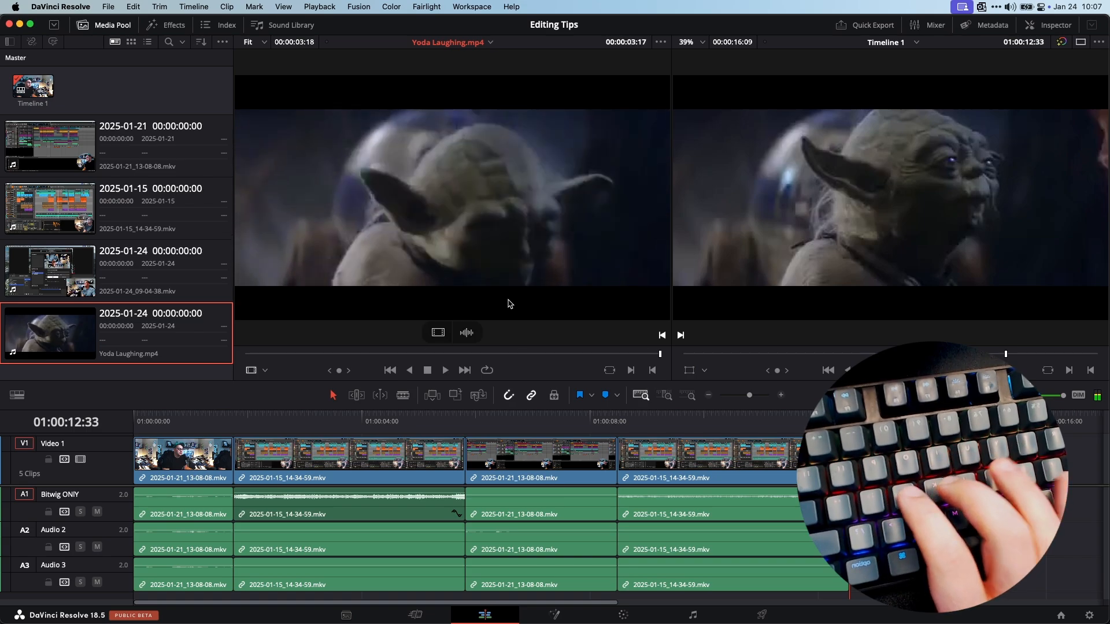
{"action": "key", "text": "Home"}
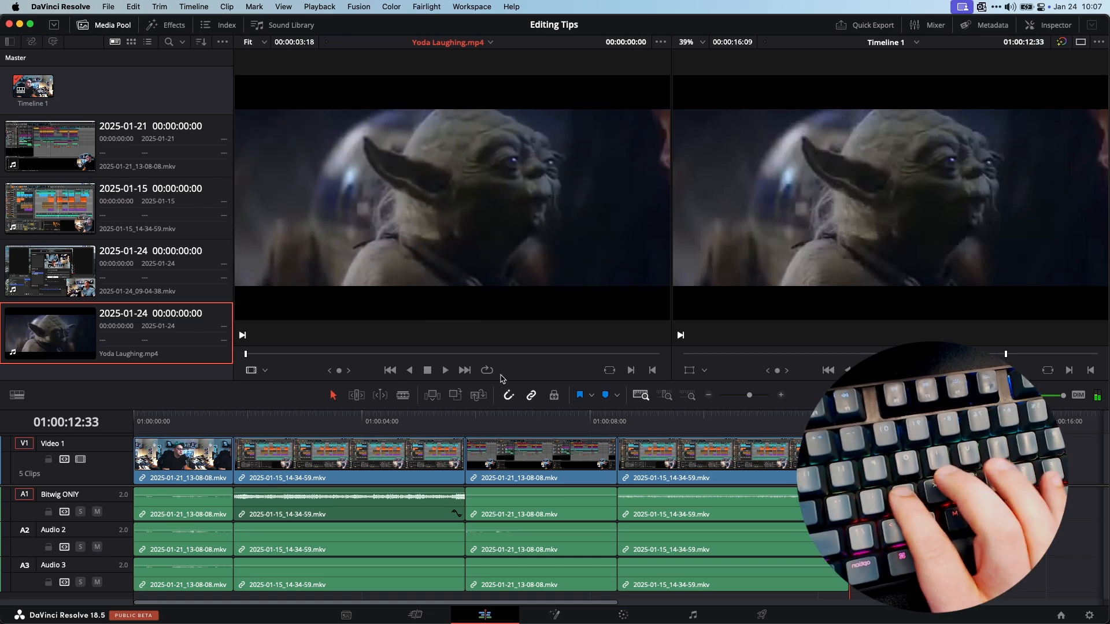
{"action": "key", "text": "l"}
{"action": "key", "text": "l"}
{"action": "key", "text": "l"}
Load the 2025-01-24_09-04-38.mkv clip in the source viewer and shuttle through it to find a section
{"action": "left_click", "coordinate": [128, 276]}
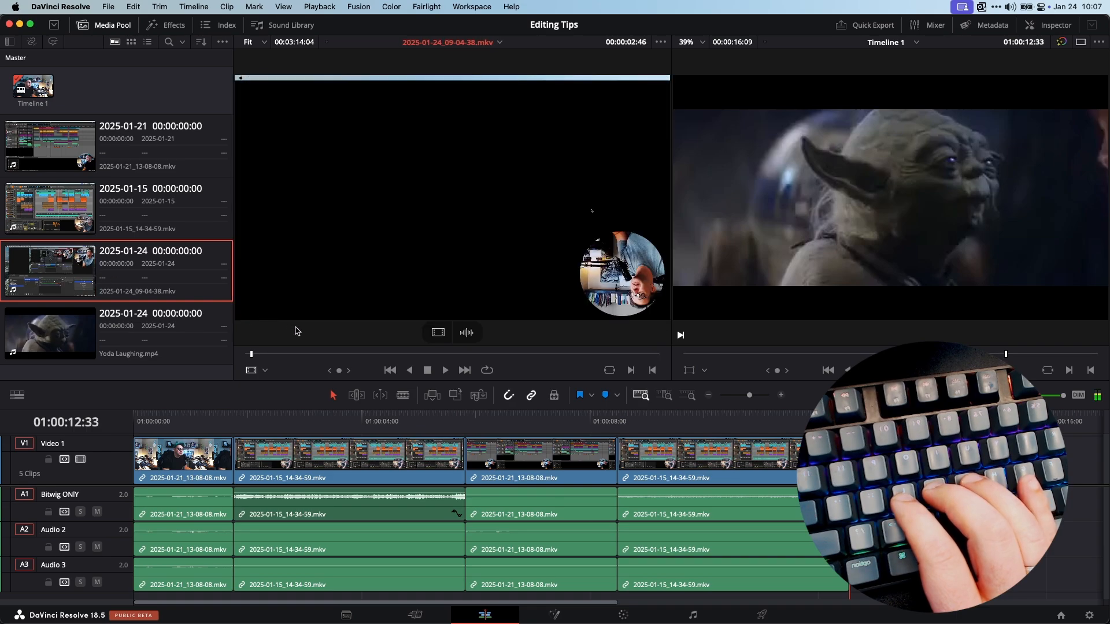
{"action": "key", "text": "l"}
{"action": "key", "text": "l"}
{"action": "key", "text": "l"}
{"action": "key", "text": "l"}
{"action": "key", "text": "l"}
{"action": "key", "text": "l"}
{"action": "key", "text": "l"}
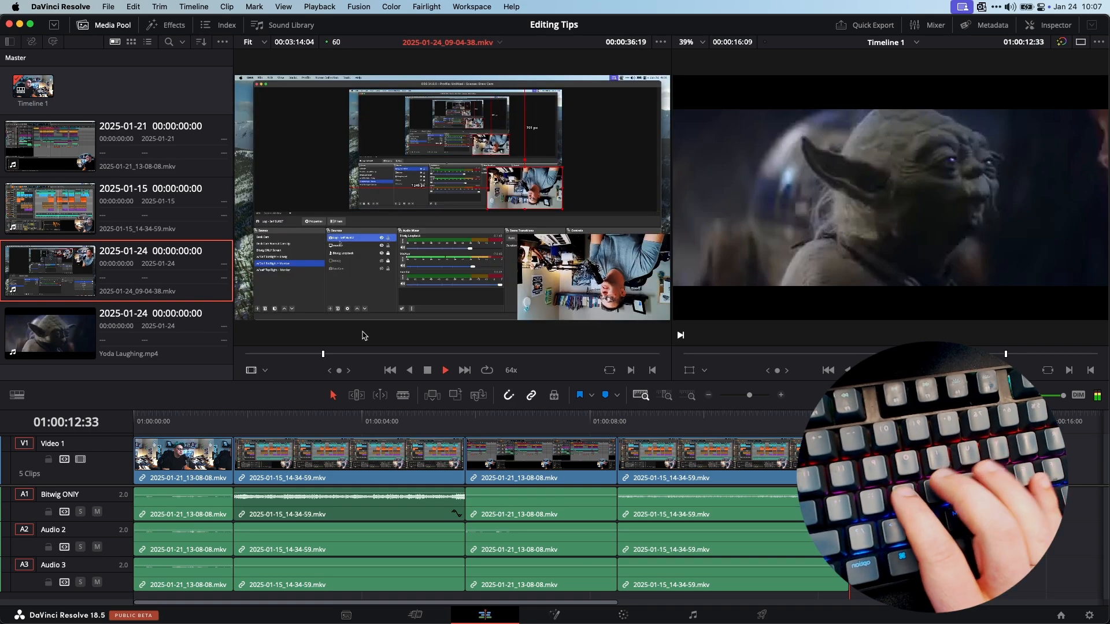
{"action": "key", "text": "j"}
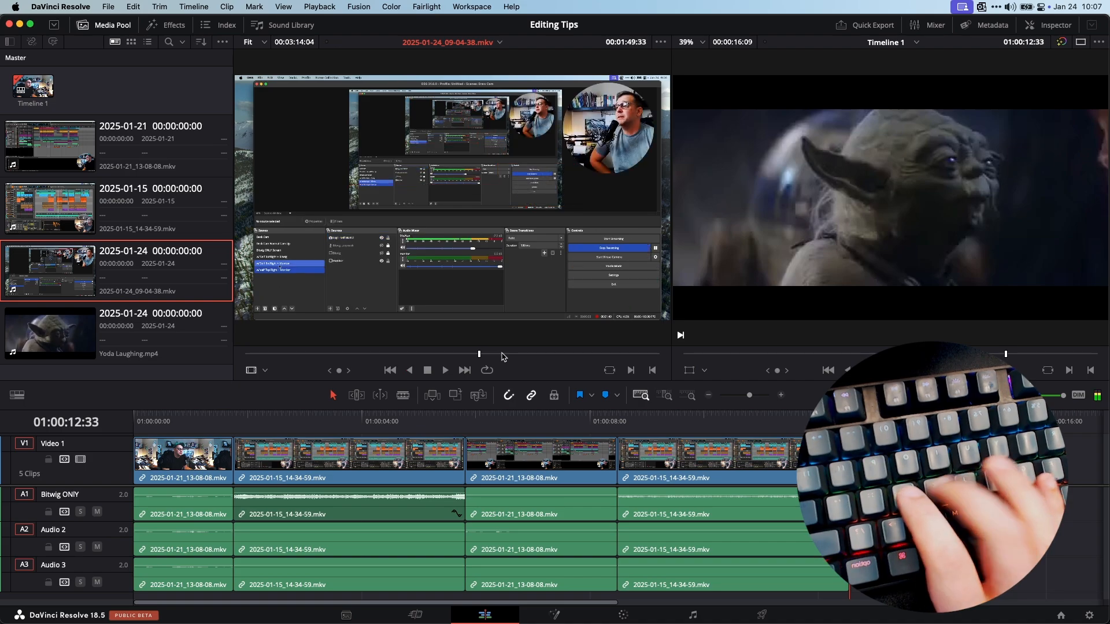
{"action": "key", "text": "l"}
{"action": "key", "text": "l"}
{"action": "key", "text": "j"}
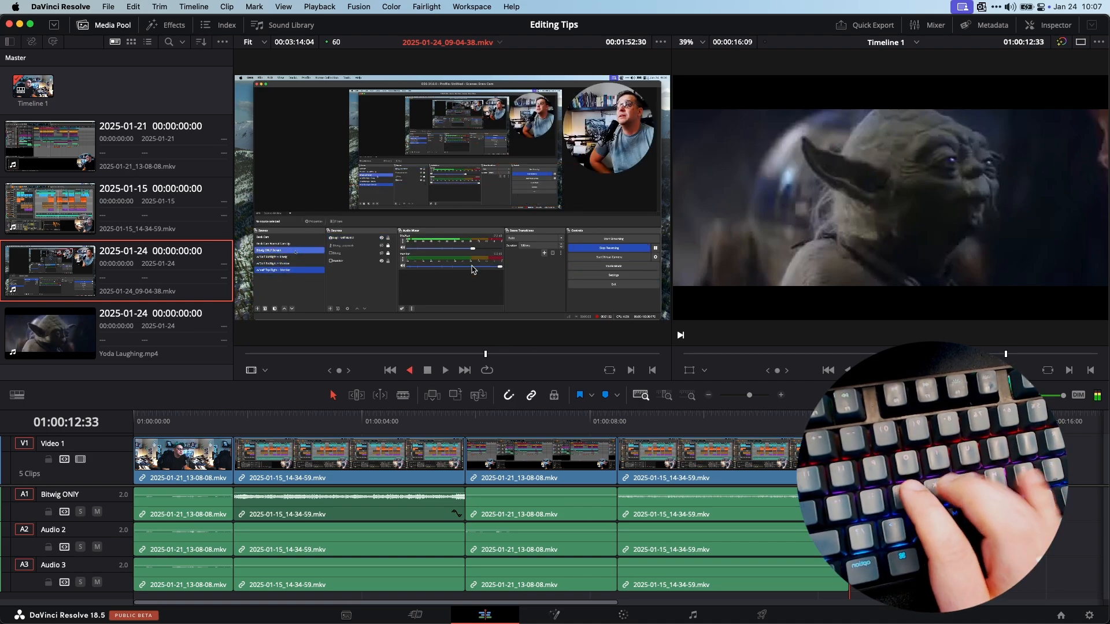
{"action": "key", "text": "k"}
{"action": "key", "text": "j"}
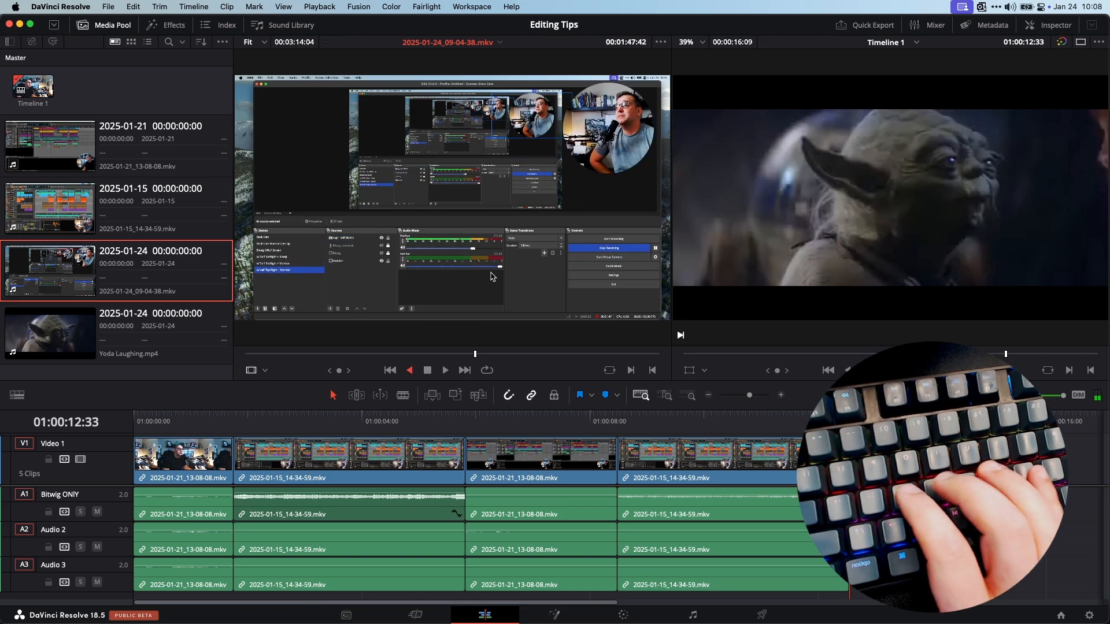
{"action": "key", "text": "k"}
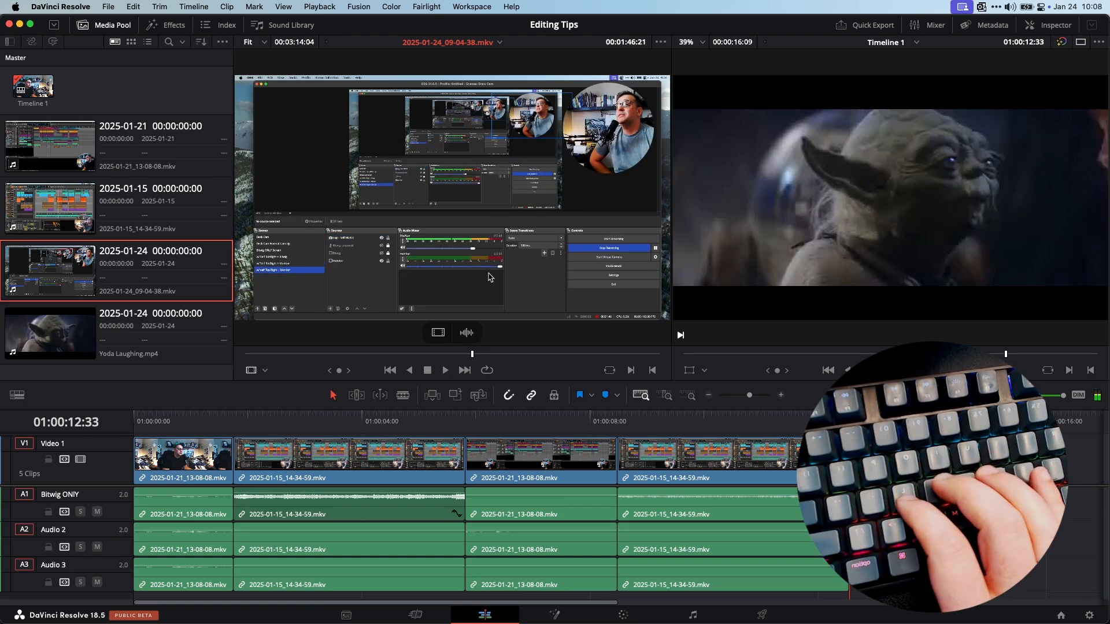
Mark in and out points around a short section of the 2025-01-24_09-04-38.mkv source clip
{"action": "key", "text": "i"}
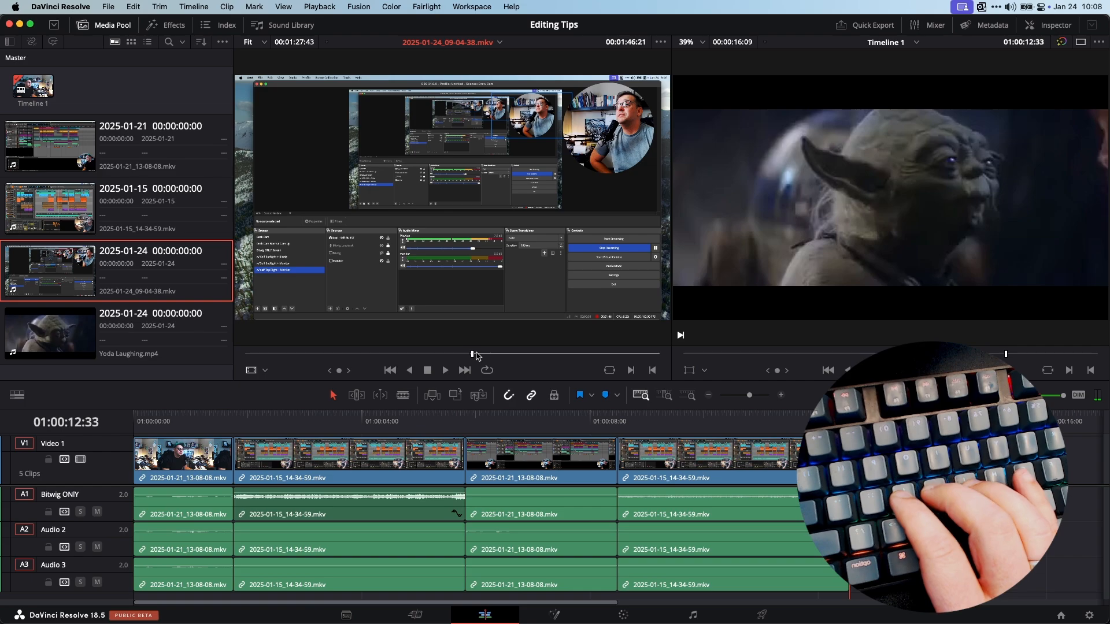
{"action": "key", "text": "l"}
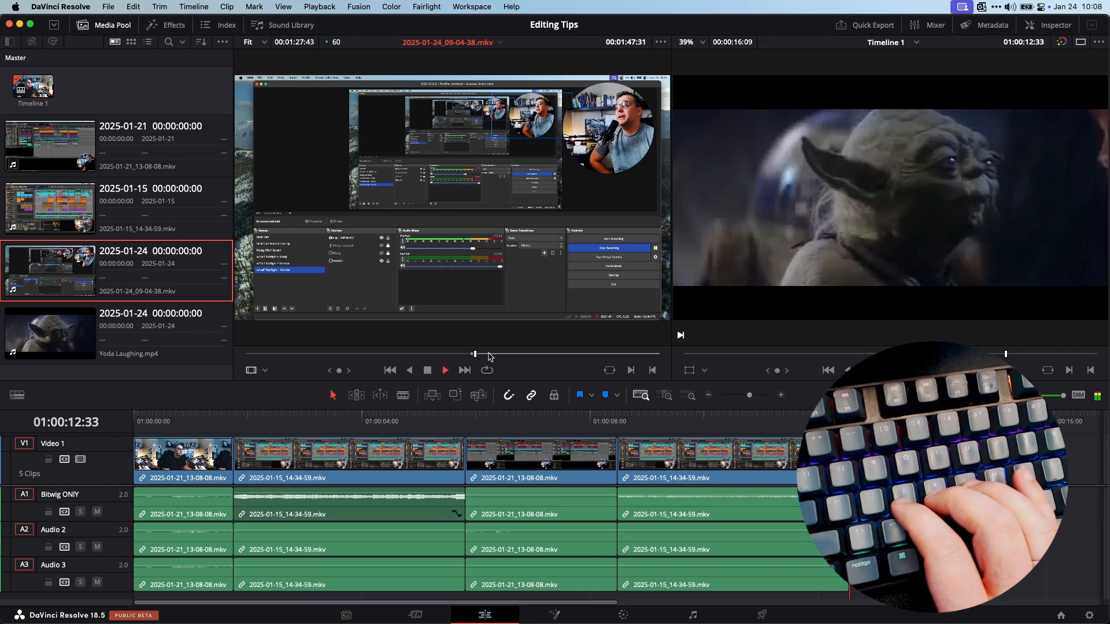
{"action": "key", "text": "k"}
{"action": "key", "text": "o"}
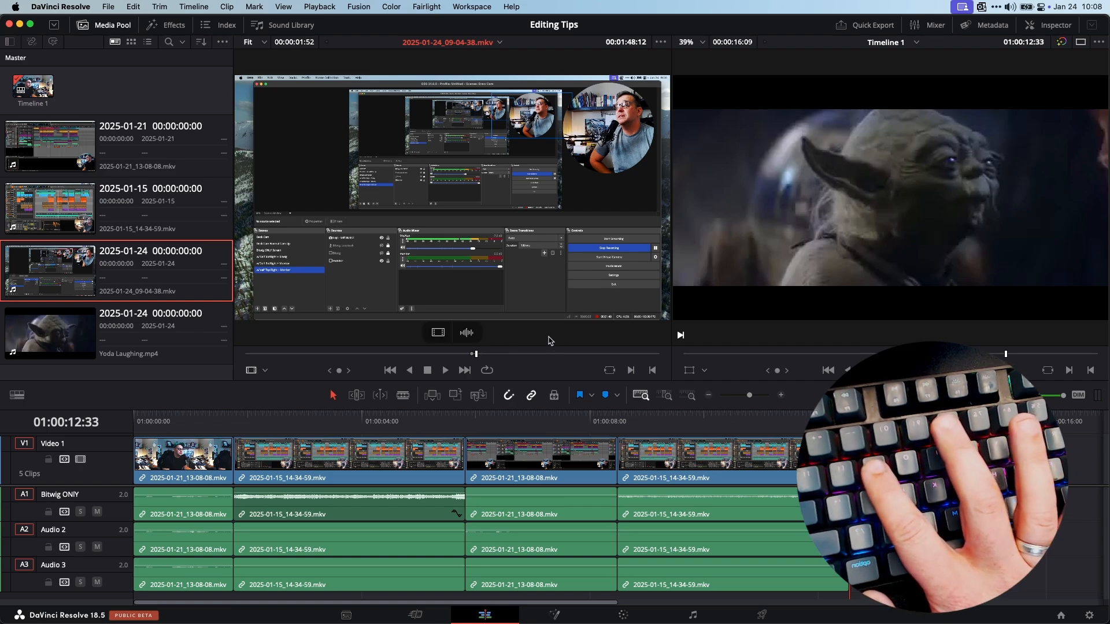
Append the marked section to the end of the timeline, clear the in and out points, and resume playback
{"action": "key", "text": "shift+F12"}
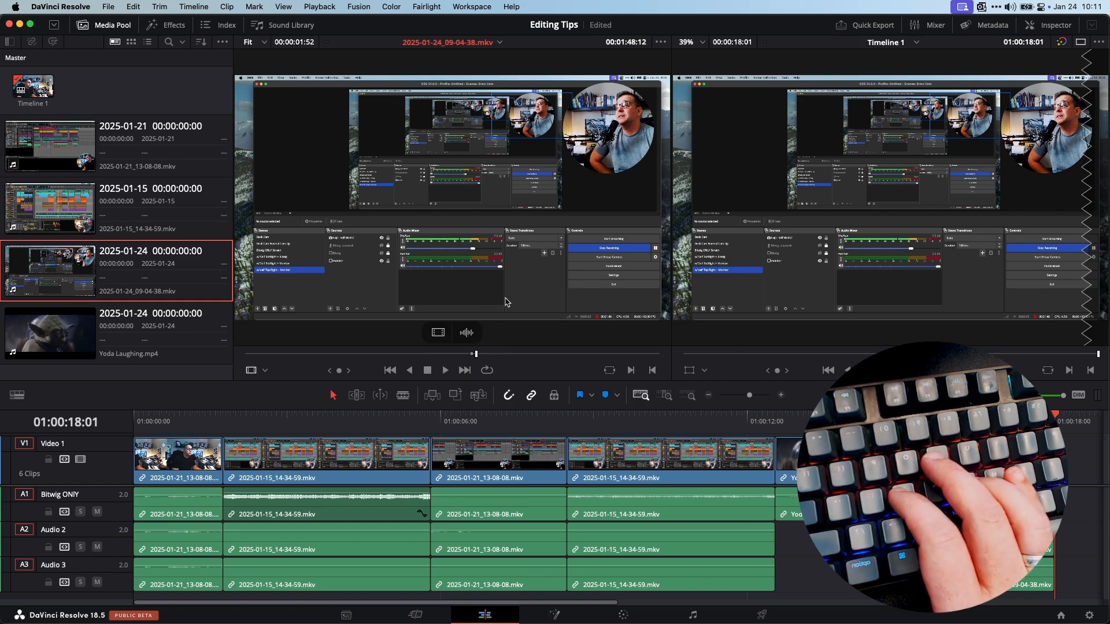
{"action": "key", "text": "alt+x"}
{"action": "key", "text": "l"}
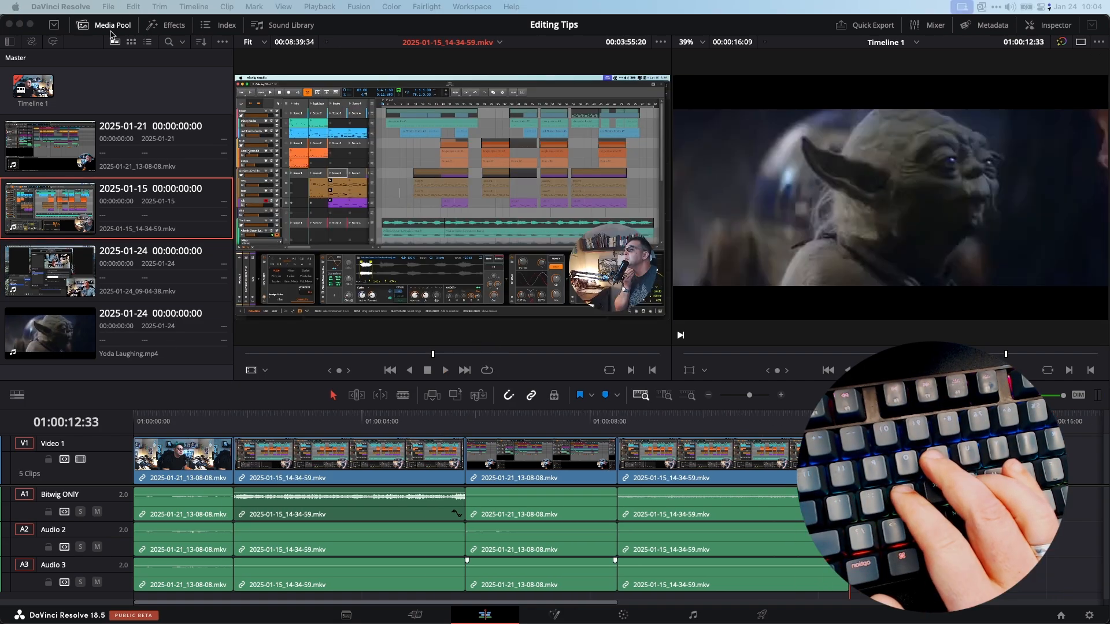
Open Keyboard Customization and browse the Mark command category's assigned shortcuts, selecting Mark Out
{"action": "left_click", "coordinate": [60, 8]}
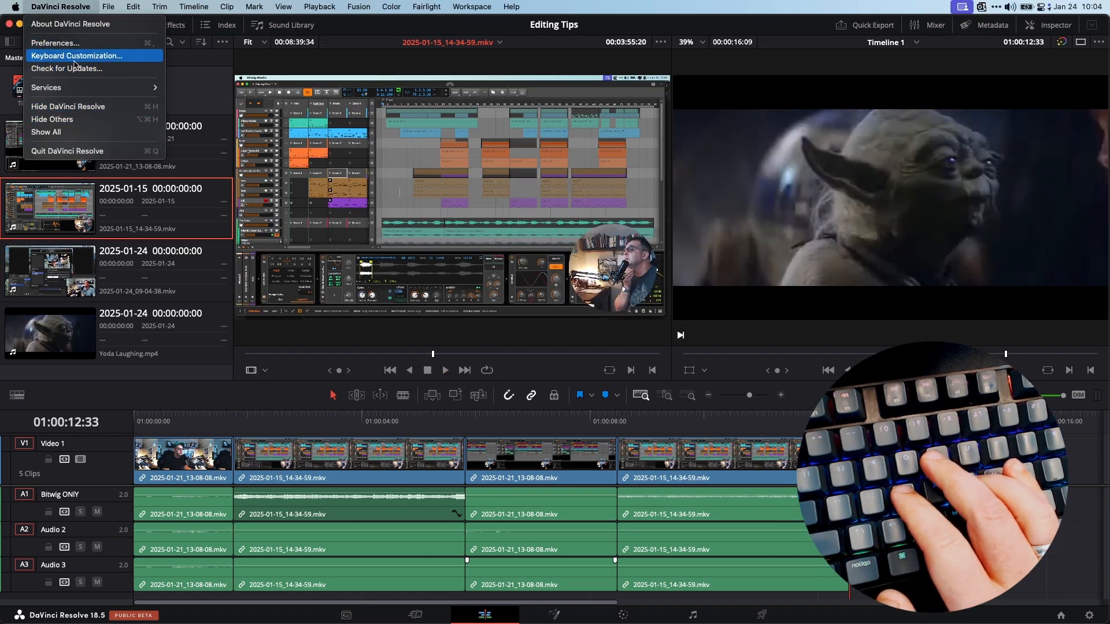
{"action": "left_click", "coordinate": [73, 56]}
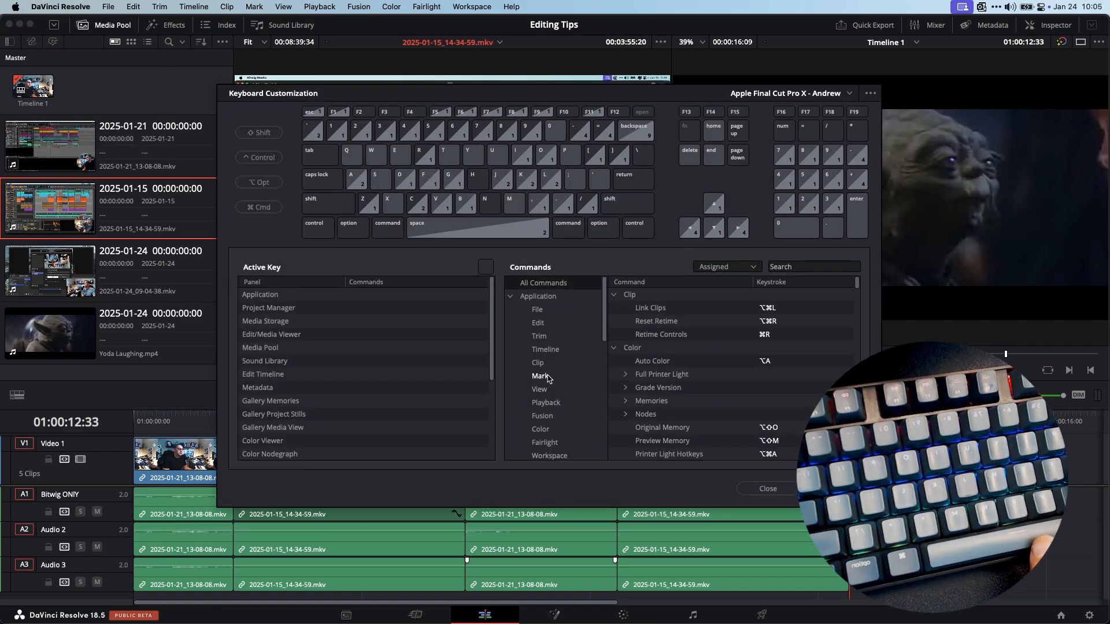
{"action": "left_click", "coordinate": [546, 377]}
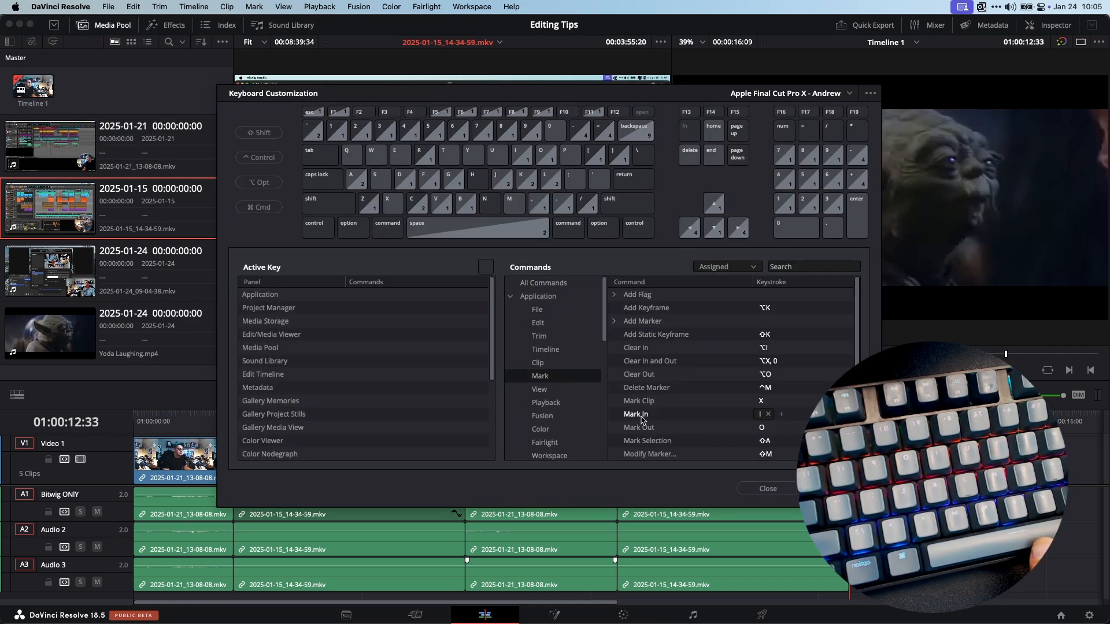
{"action": "left_click", "coordinate": [673, 431]}
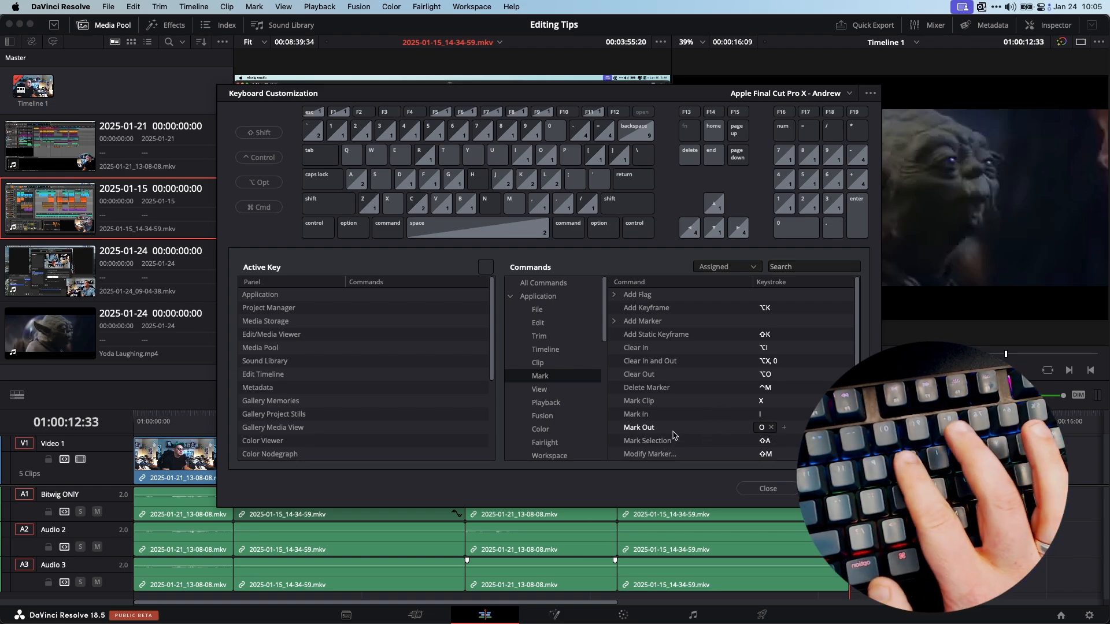
Browse the shortcuts assigned to the Mark and Playback command categories in Keyboard Customization
{"action": "left_click", "coordinate": [802, 364]}
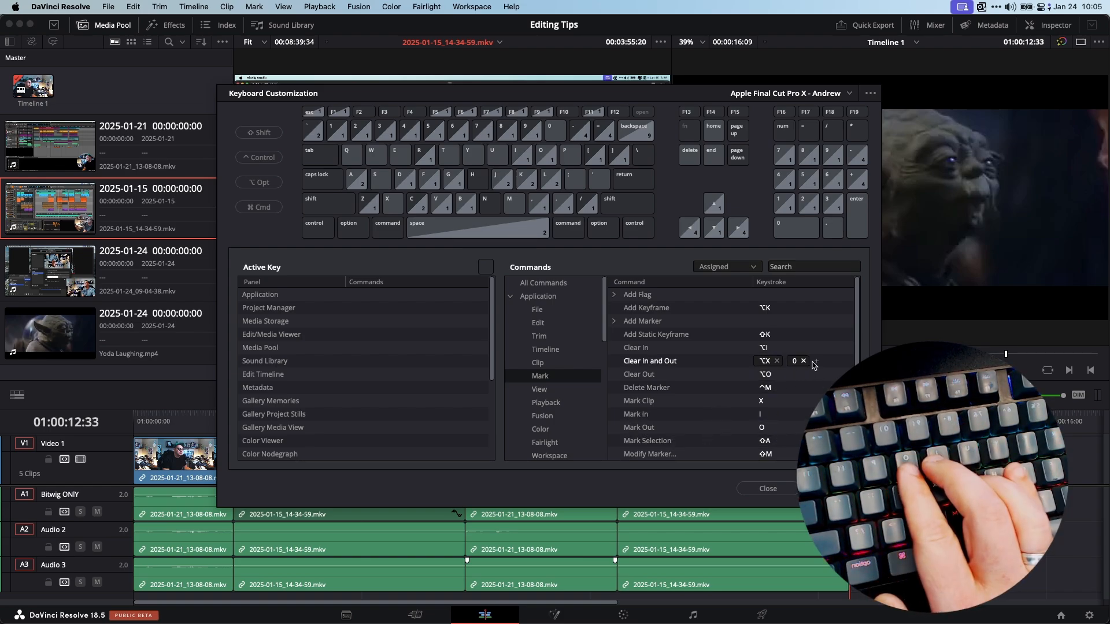
{"action": "left_click", "coordinate": [688, 375]}
{"action": "left_click", "coordinate": [688, 441]}
{"action": "left_click", "coordinate": [705, 413]}
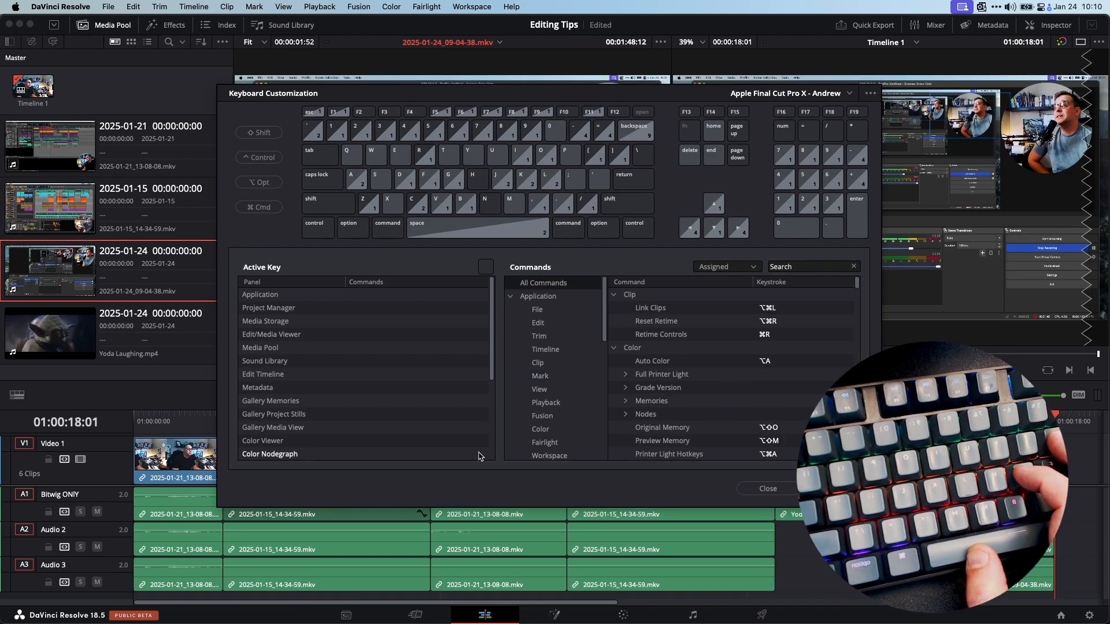
{"action": "left_click", "coordinate": [537, 326]}
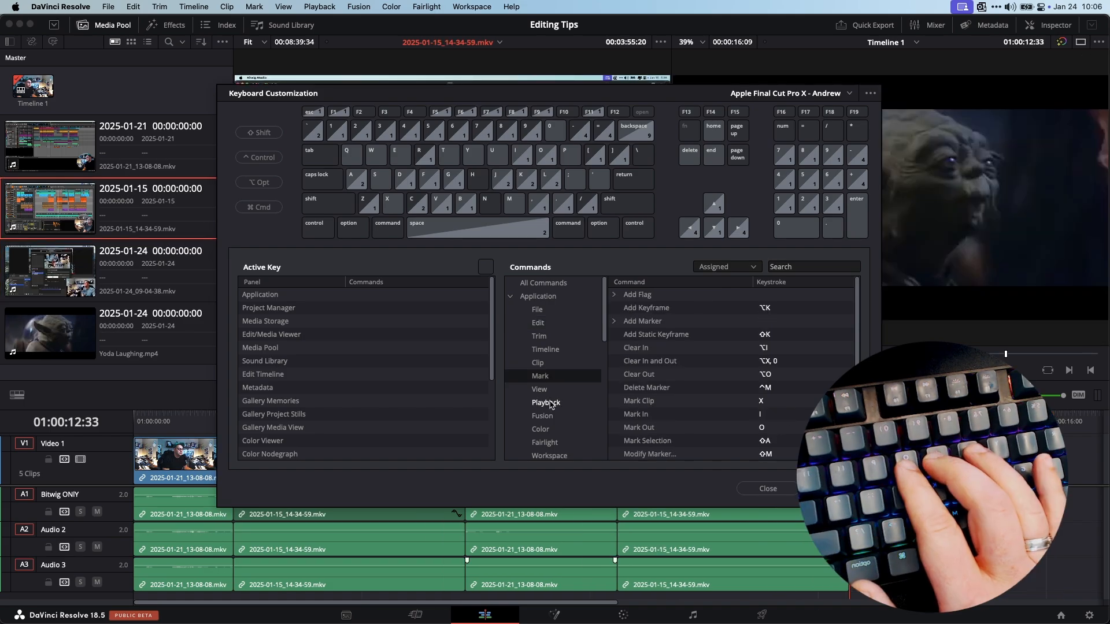
{"action": "left_click", "coordinate": [547, 403]}
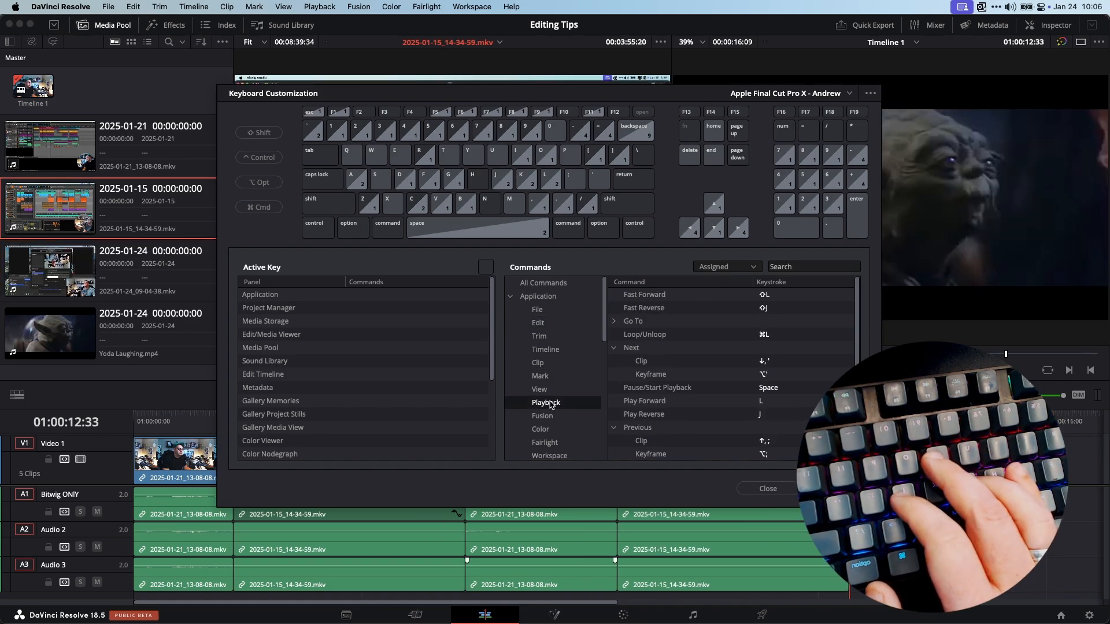
{"action": "left_click", "coordinate": [743, 376]}
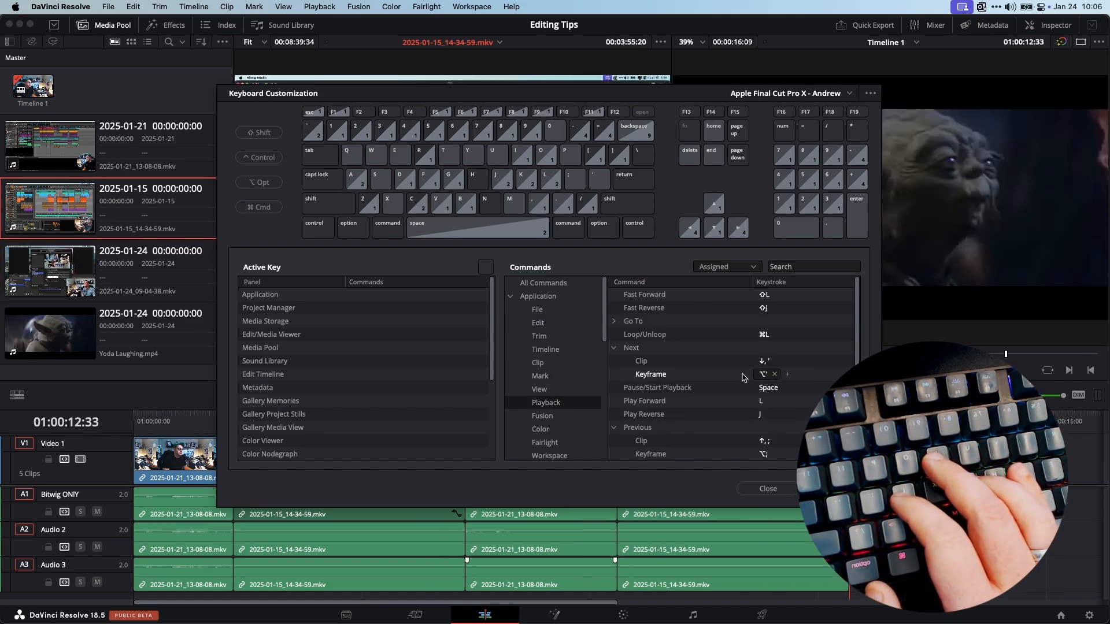
{"action": "left_click", "coordinate": [786, 374]}
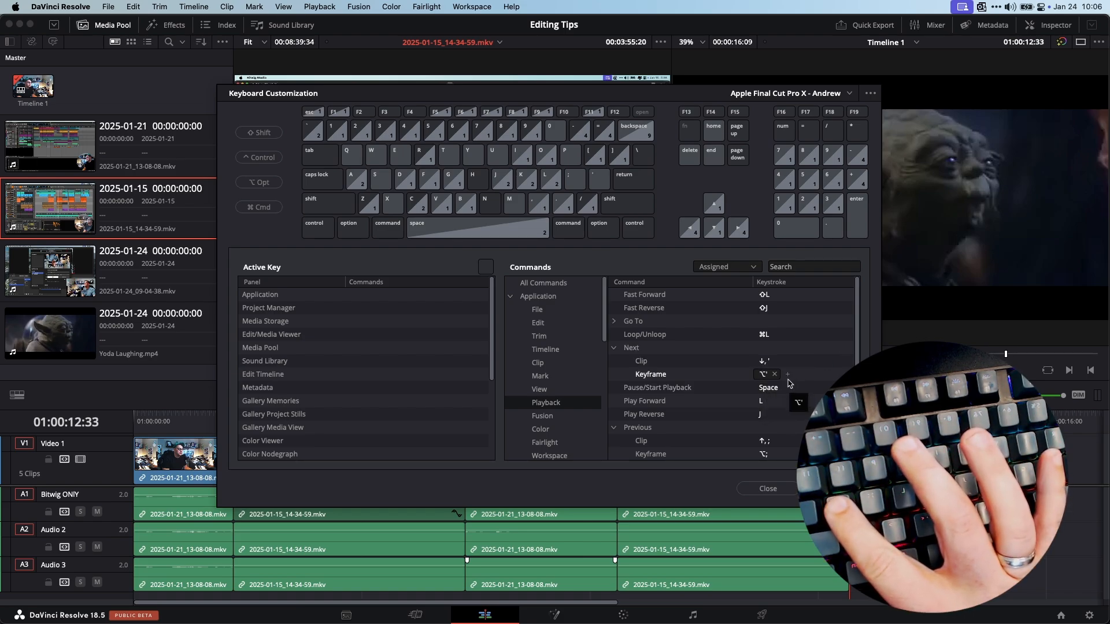
{"action": "left_click", "coordinate": [762, 441]}
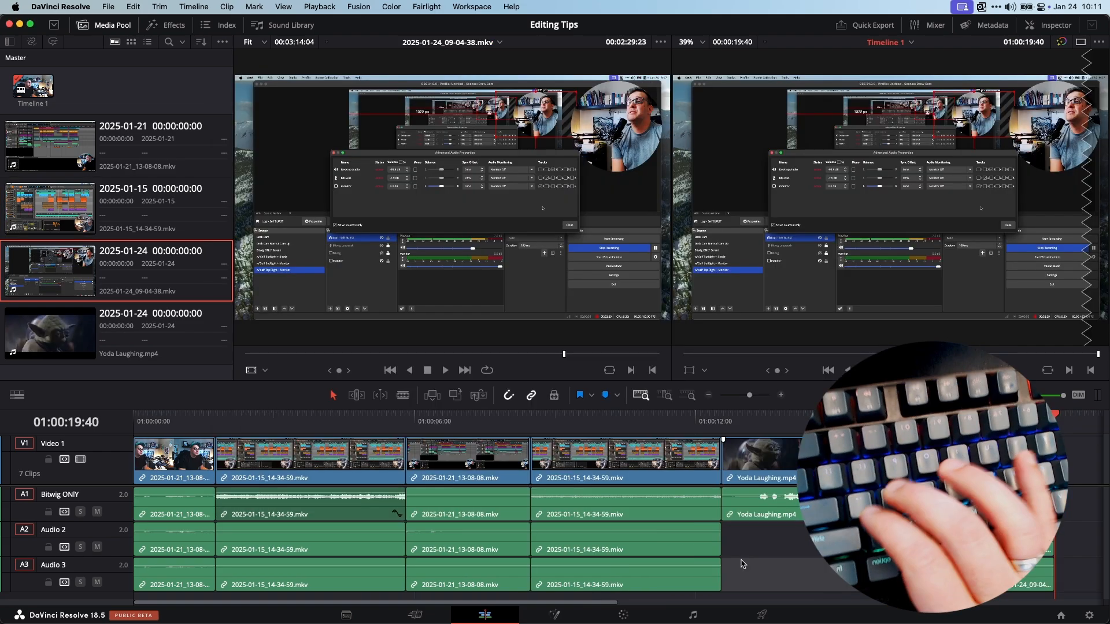
Step backward and forward through the timeline's clips and edit points with the previous and next navigation shortcuts
{"action": "key", "text": "Up"}
{"action": "key", "text": "Up"}
{"action": "key", "text": "Up"}
{"action": "key", "text": "semicolon"}
{"action": "key", "text": "semicolon"}
{"action": "key", "text": "apostrophe"}
{"action": "key", "text": "apostrophe"}
{"action": "key", "text": "apostrophe"}
{"action": "key", "text": "apostrophe"}
{"action": "key", "text": "apostrophe"}
{"action": "key", "text": "semicolon"}
{"action": "key", "text": "semicolon"}
{"action": "key", "text": "semicolon"}
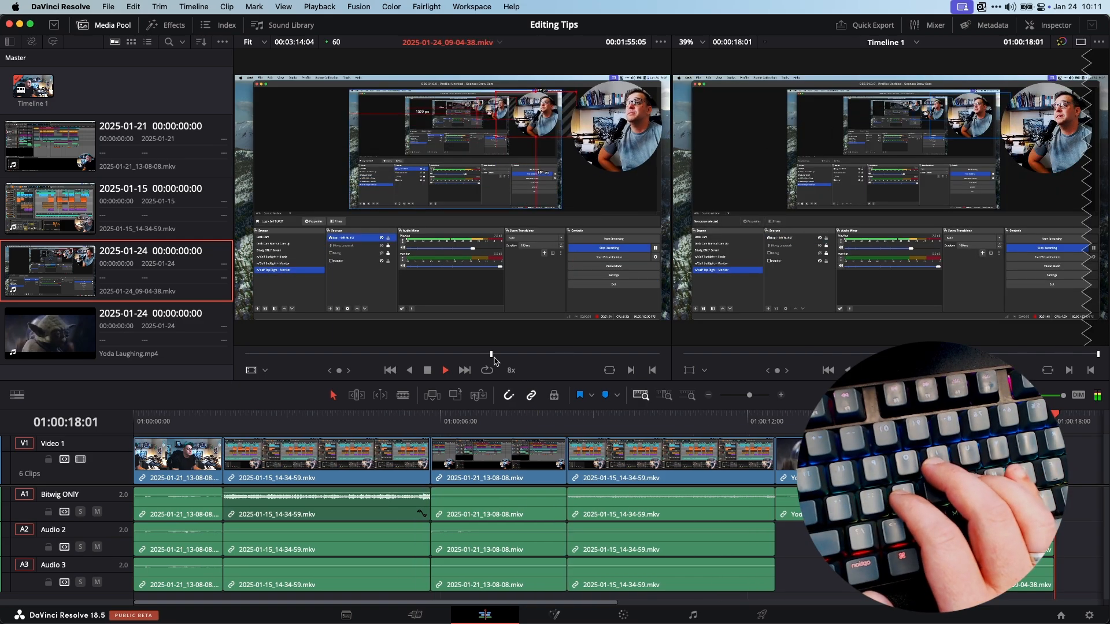
Shuttle playback of the source clip and the timeline forward and backward at varying speeds, pausing between passes
{"action": "key", "text": "k"}
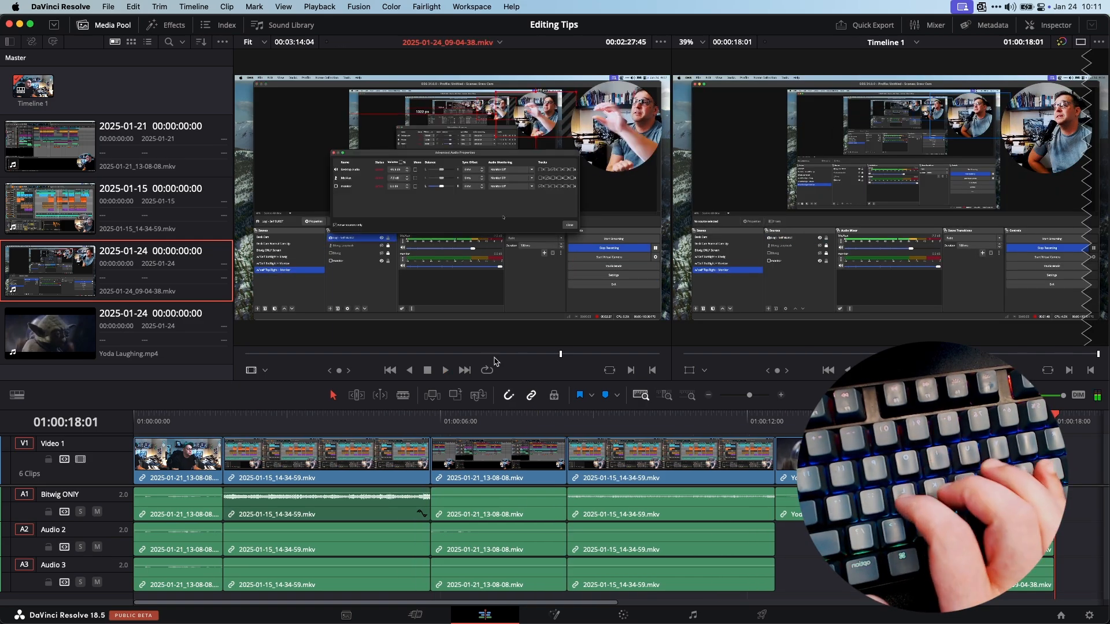
{"action": "key", "text": "l"}
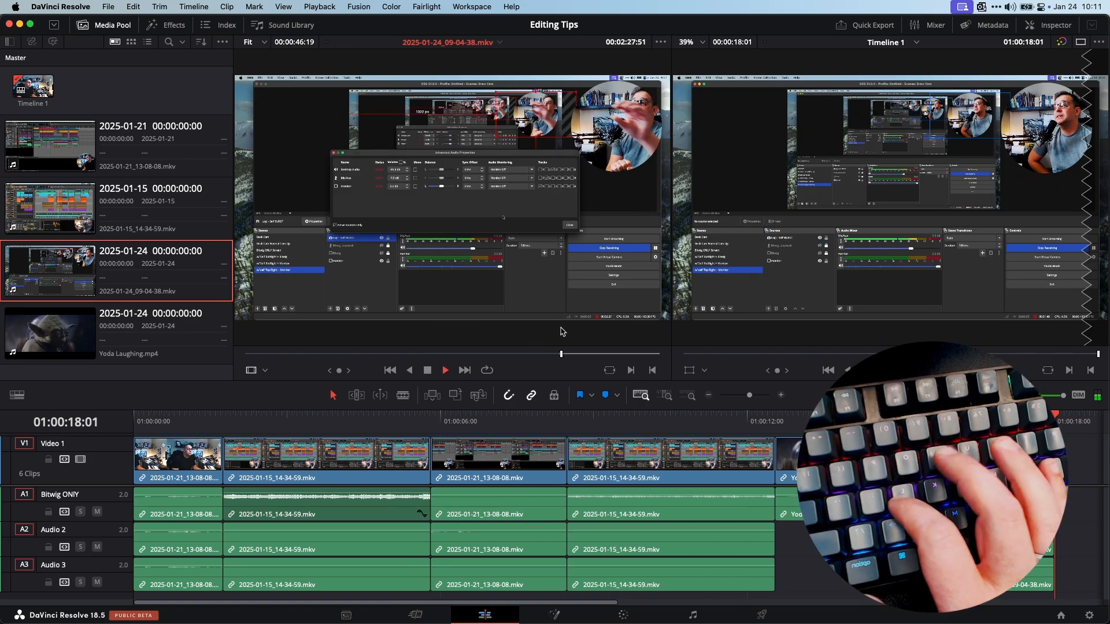
{"action": "key", "text": "k"}
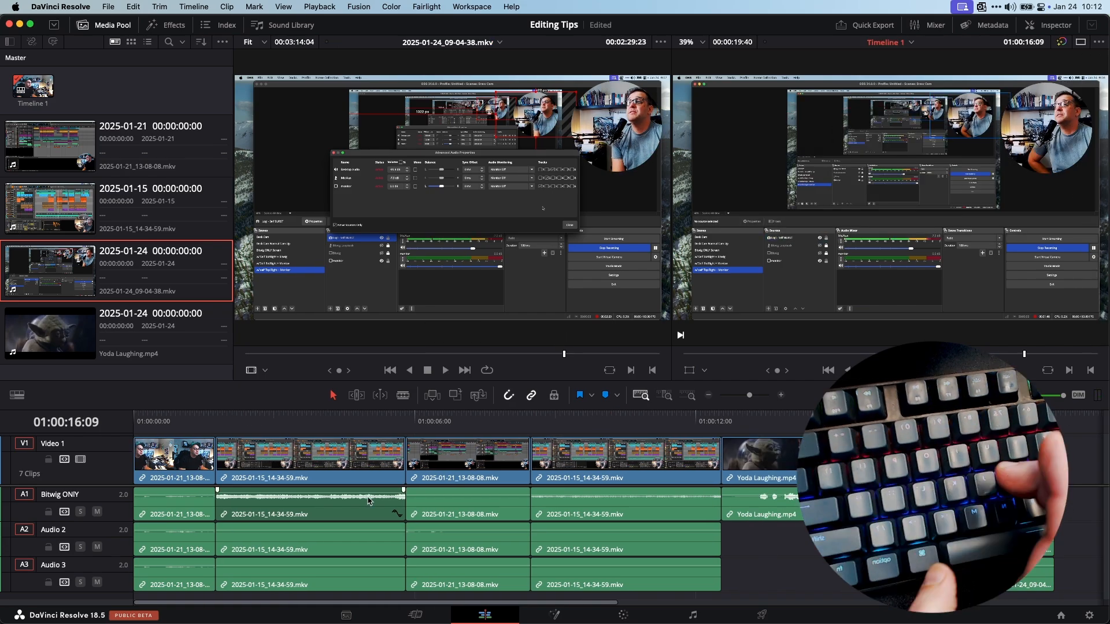
{"action": "key", "text": "j"}
{"action": "key", "text": "j"}
{"action": "key", "text": "j"}
{"action": "key", "text": "j"}
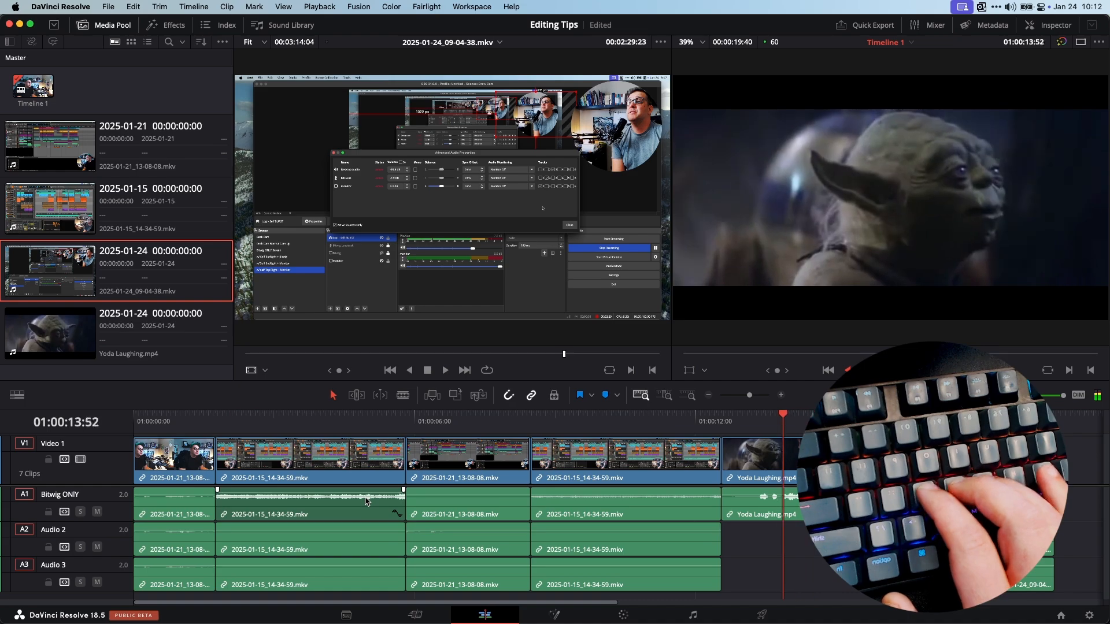
{"action": "key", "text": "l"}
{"action": "key", "text": "l"}
{"action": "key", "text": "l"}
{"action": "key", "text": "l"}
{"action": "key", "text": "k"}
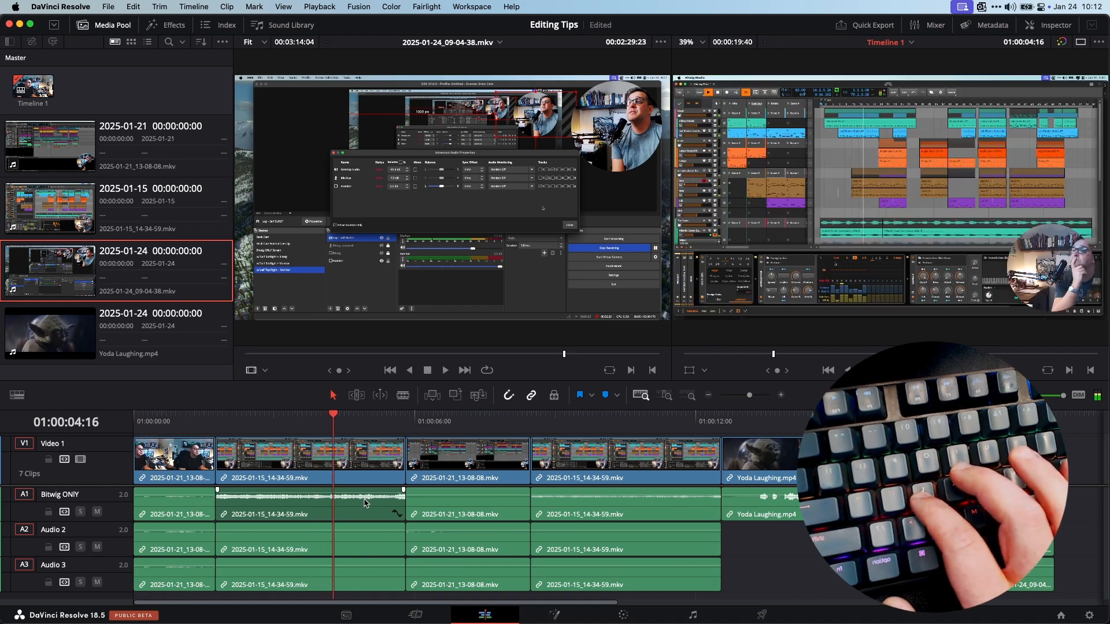
{"action": "key", "text": "l"}
{"action": "key", "text": "l"}
{"action": "key", "text": "l"}
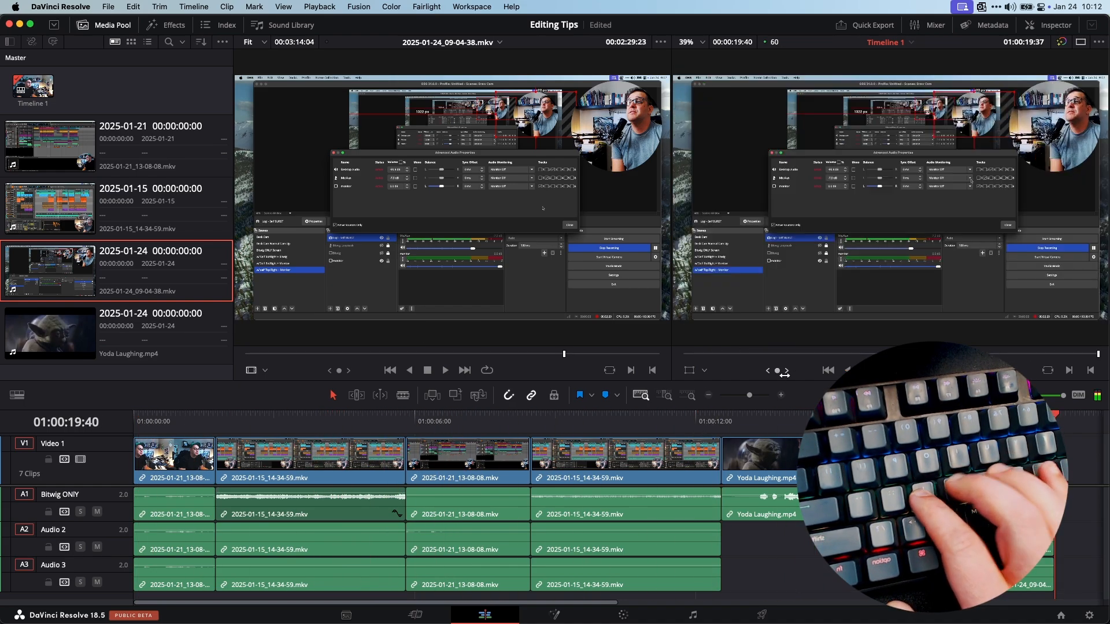
{"action": "key", "text": "j"}
{"action": "key", "text": "j"}
{"action": "key", "text": "l"}
{"action": "key", "text": "l"}
{"action": "key", "text": "l"}
{"action": "key", "text": "l"}
{"action": "key", "text": "k"}
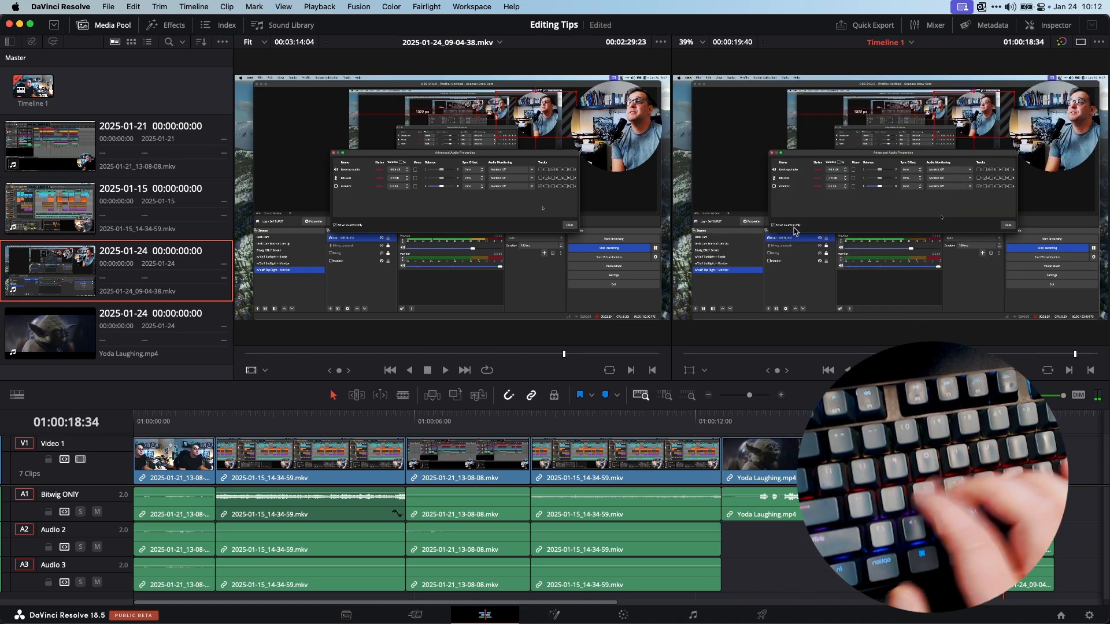
{"action": "key", "text": "j"}
{"action": "key", "text": "j"}
{"action": "key", "text": "j"}
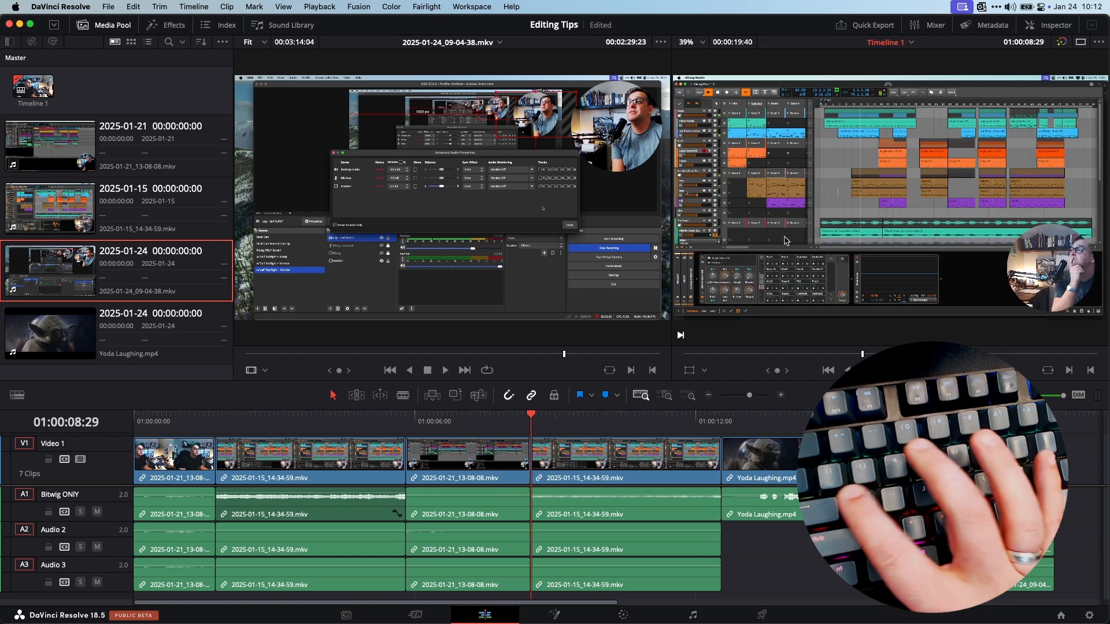
Jump forward through the timeline's edit points and select the Yoda Laughing.mp4 clip at the end
{"action": "key", "text": "Down"}
{"action": "key", "text": "Down"}
{"action": "key", "text": "Down"}
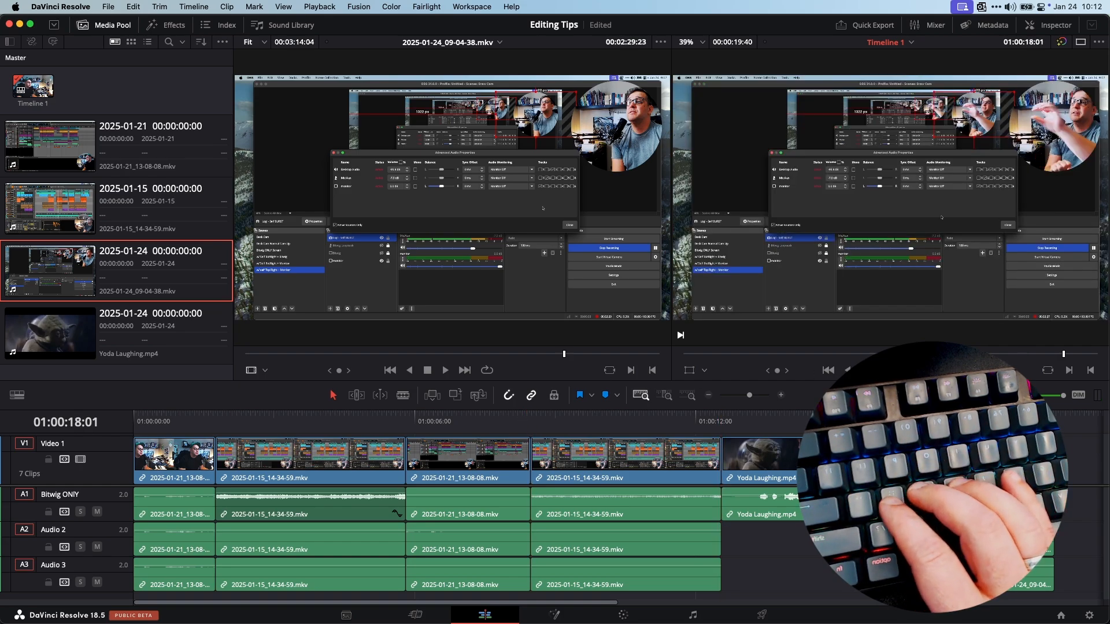
{"action": "left_click", "coordinate": [784, 483]}
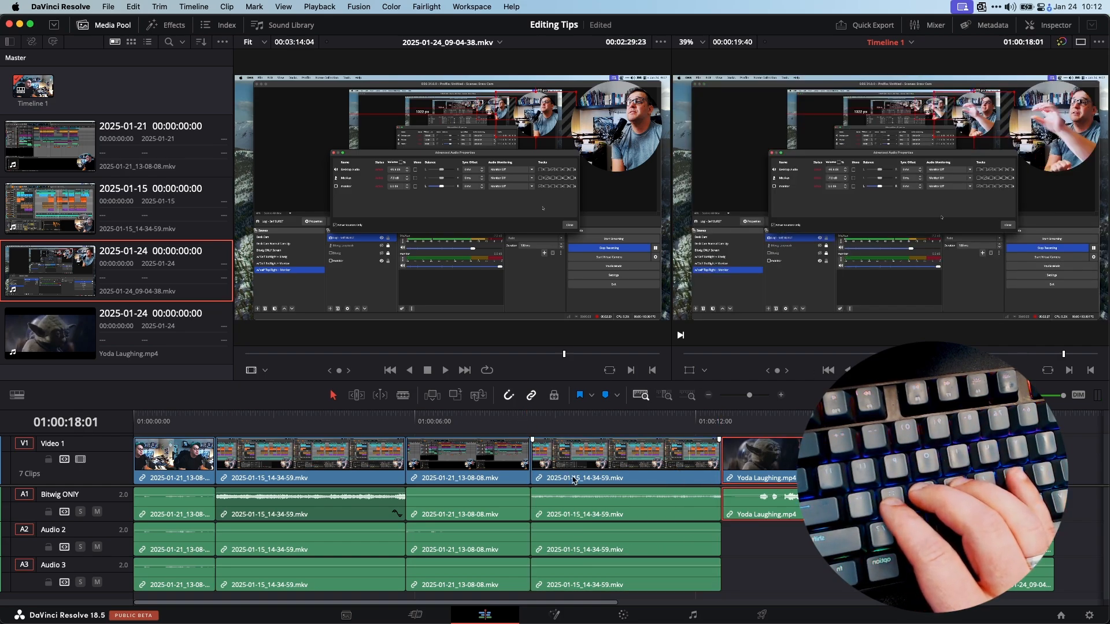